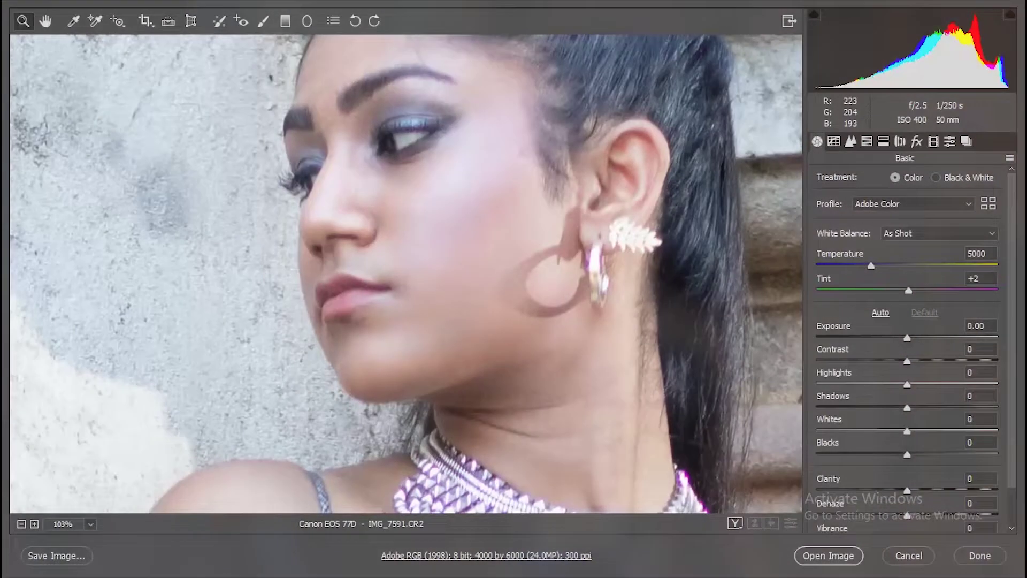
Apply the Mattina 0001 preset to the photo in Camera Raw
key("ctrl+0")
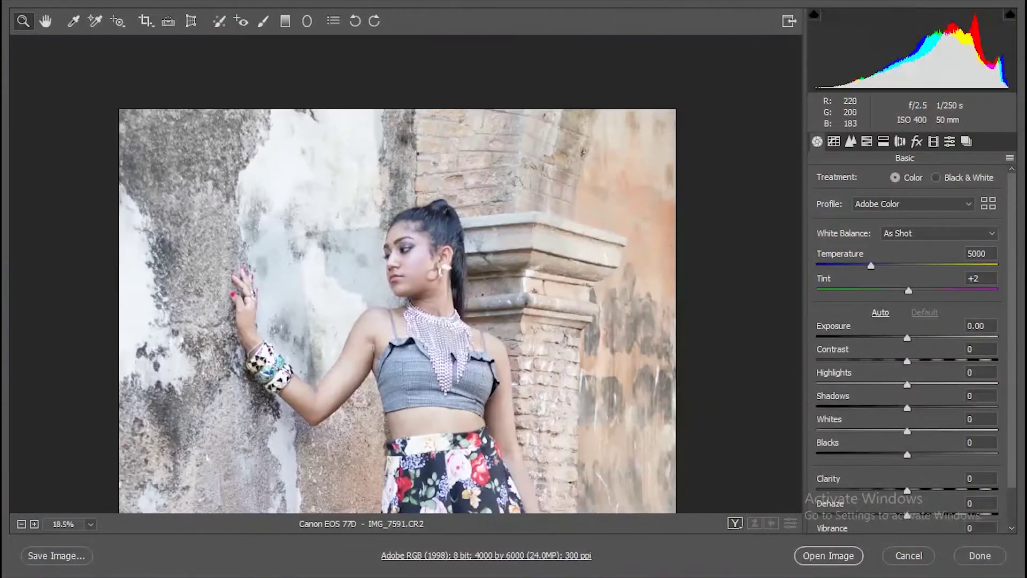
left_click(950, 141)
scroll(905, 321, "down", 10)
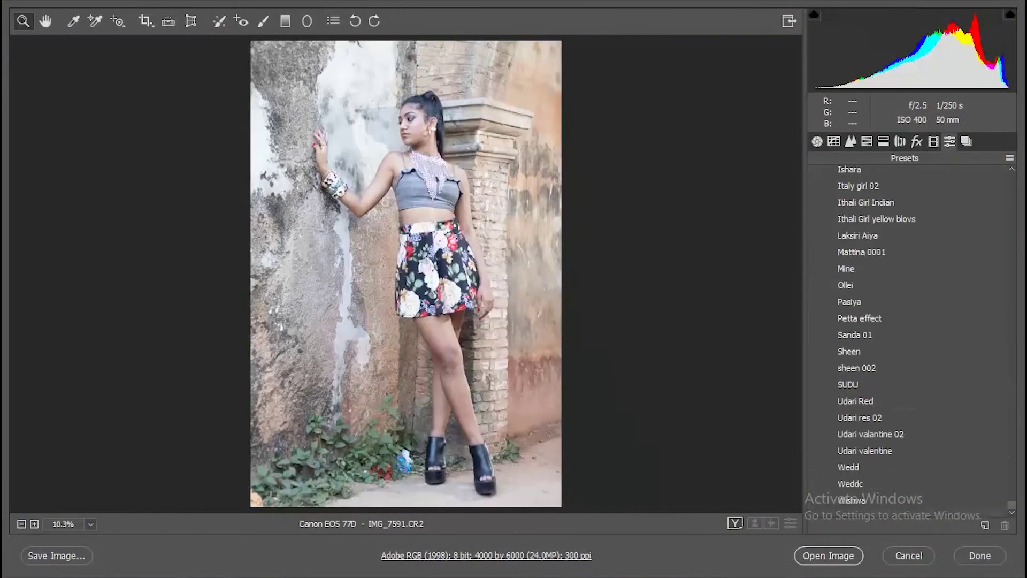
left_click(861, 252)
With the face at 100%, nudge Tint toward neutral, raise Clarity and set Saturation to -1
left_click(423, 131)
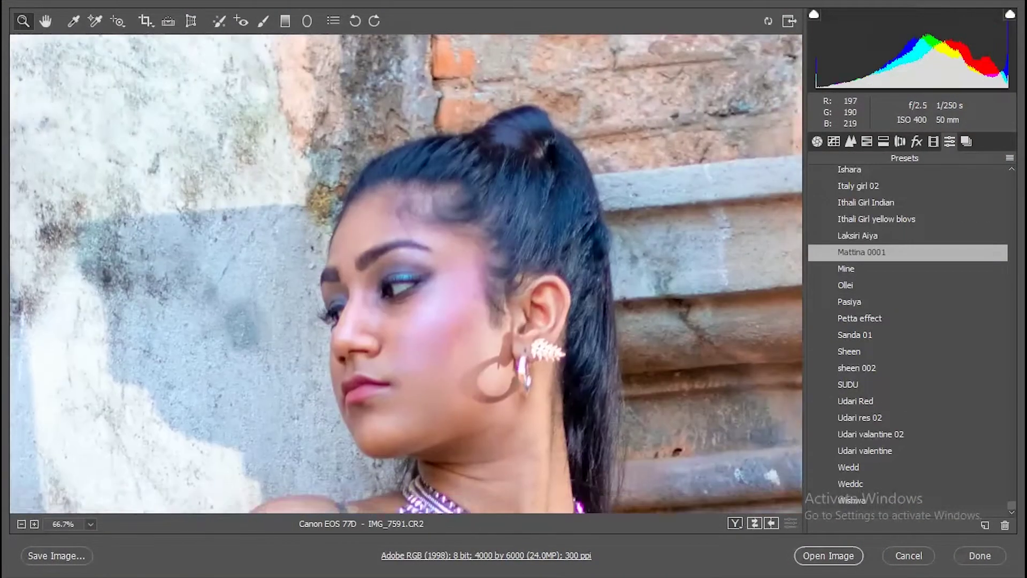
left_click(407, 268)
key("ctrl+alt+1")
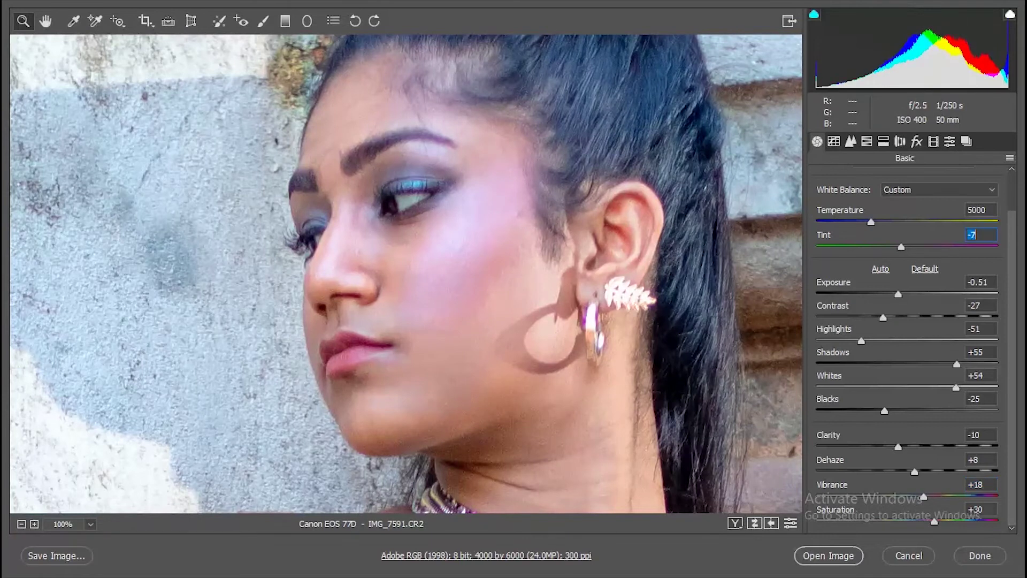
key("Up")
key("Up")
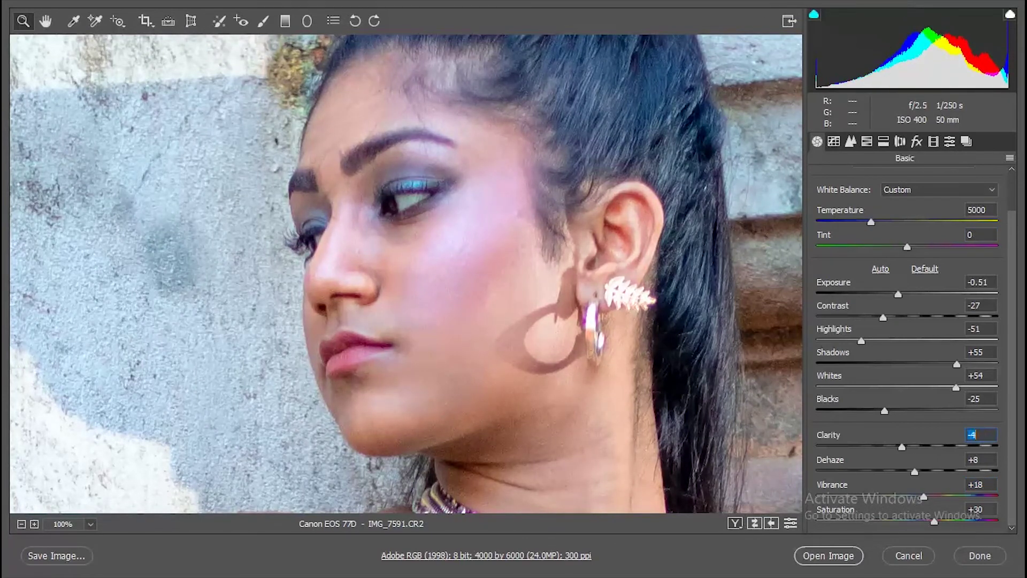
key("shift+Up")
key("shift+Up")
key("shift+Up")
key("Tab")
key("Tab")
type("-1")
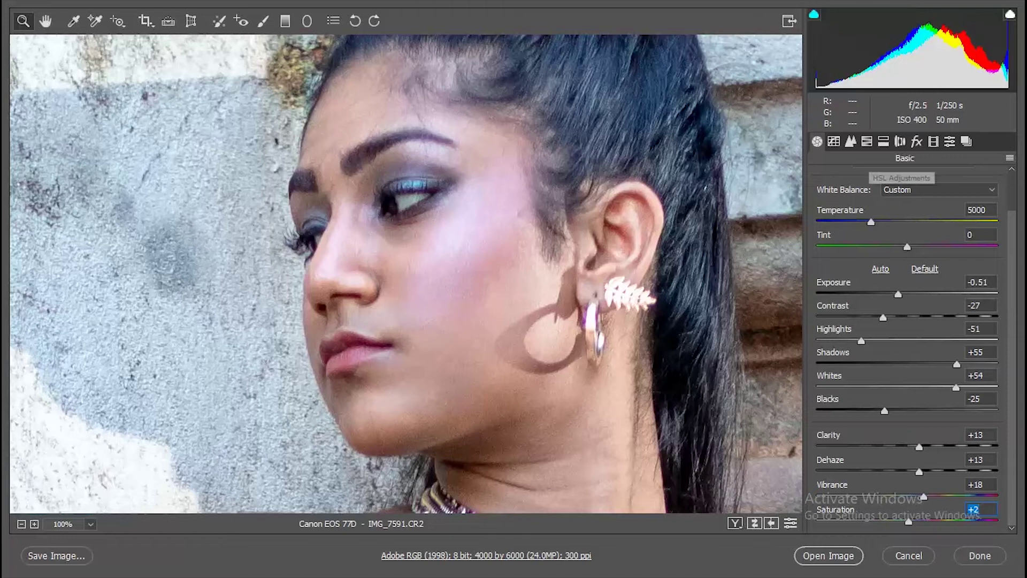
Adjust the HSL luminance of colours, then open the edited photo in Photoshop
left_click(867, 141)
left_click(942, 181)
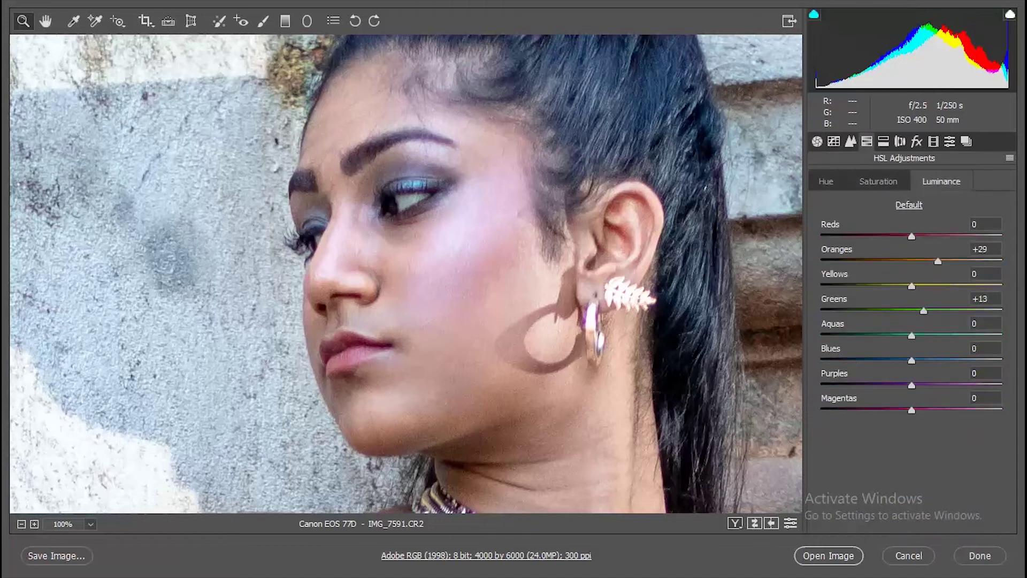
key("ctrl+0")
key("Return")
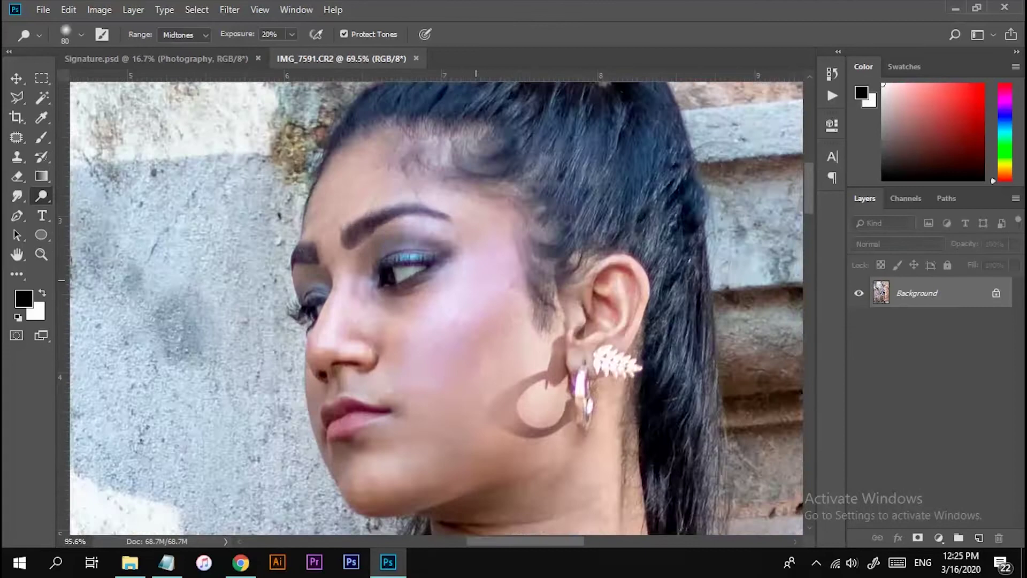
Duplicate the background layer and quick-select the wall beside the woman
key("ctrl+j")
scroll(447, 331, "down", 1)
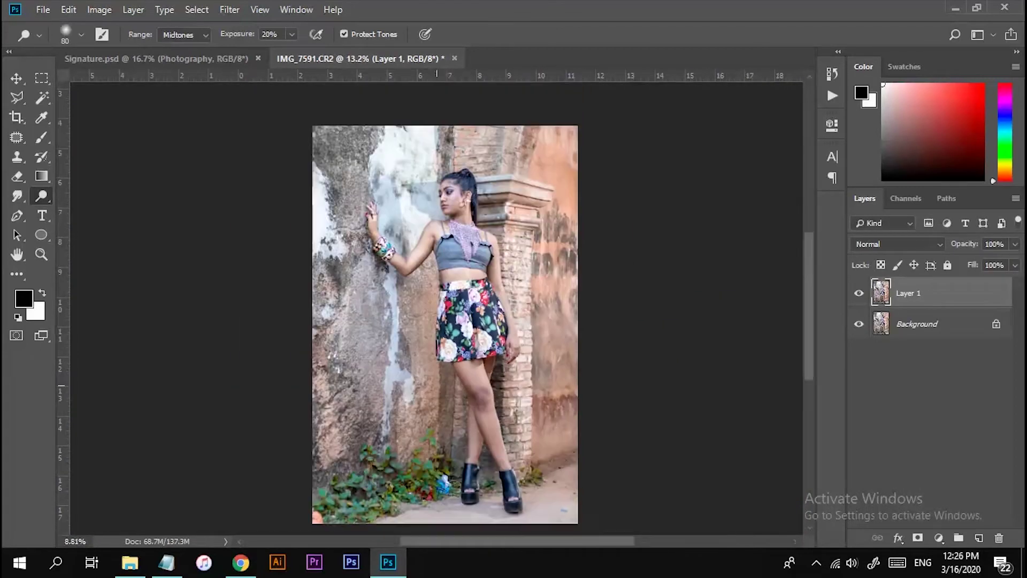
key("w")
left_click(396, 143)
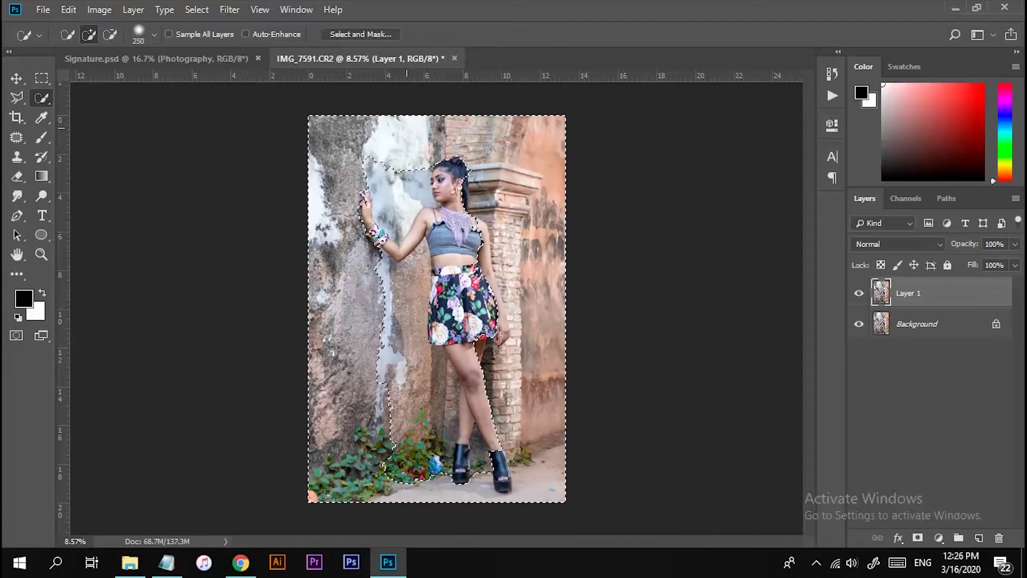
left_click_drag(399, 214, 411, 285)
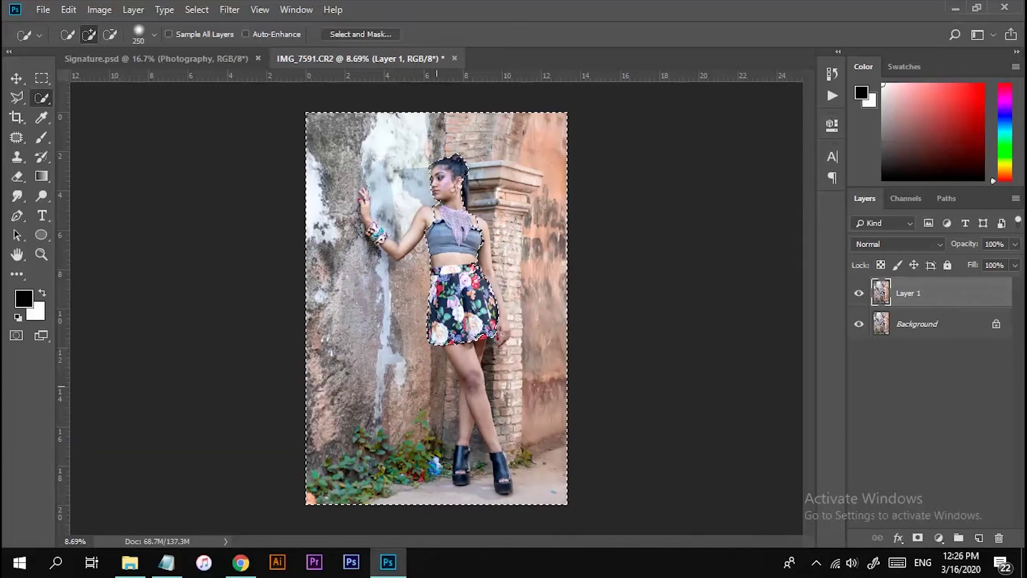
Feather the wall selection by 10 px and copy it onto a new Layer 2
scroll(438, 312, "down", 1)
key("shift+F6")
type("10")
key("Return")
key("ctrl+j")
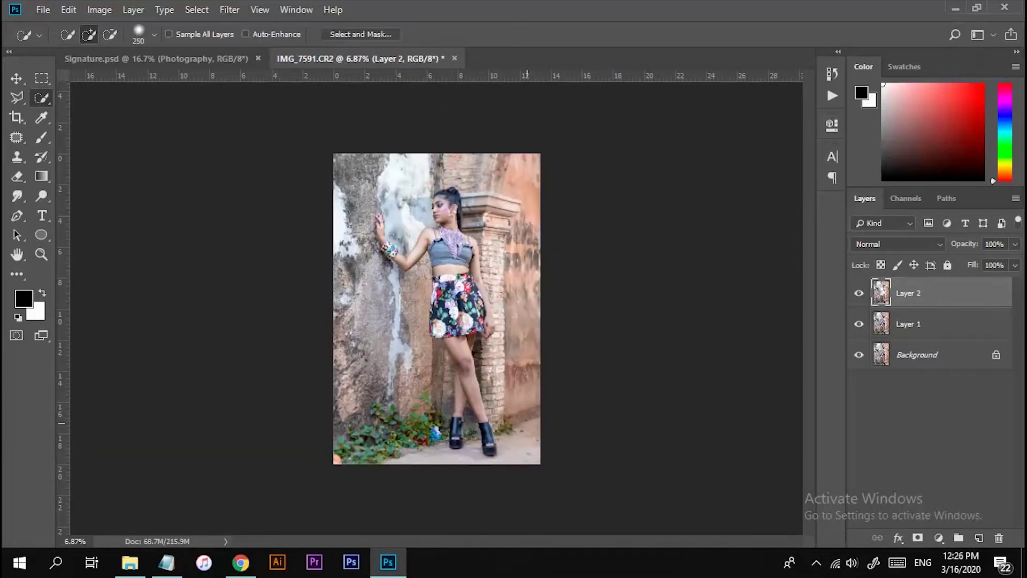
key("shift+ctrl+a")
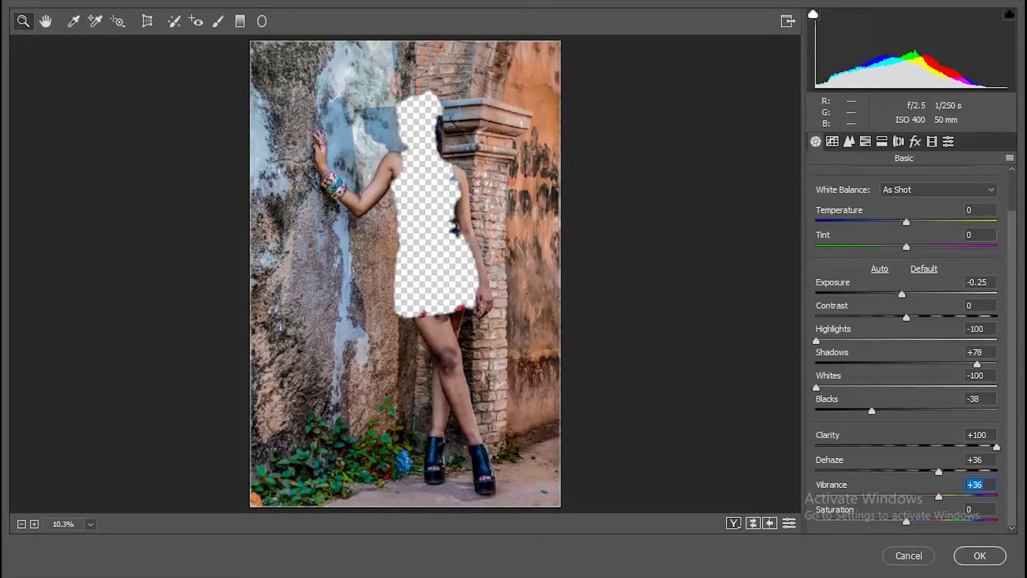
Apply the Camera Raw toning (Clarity +100, Dehaze +36, Highlights/Whites −100) and add a Layer 2 mask
key("Return")
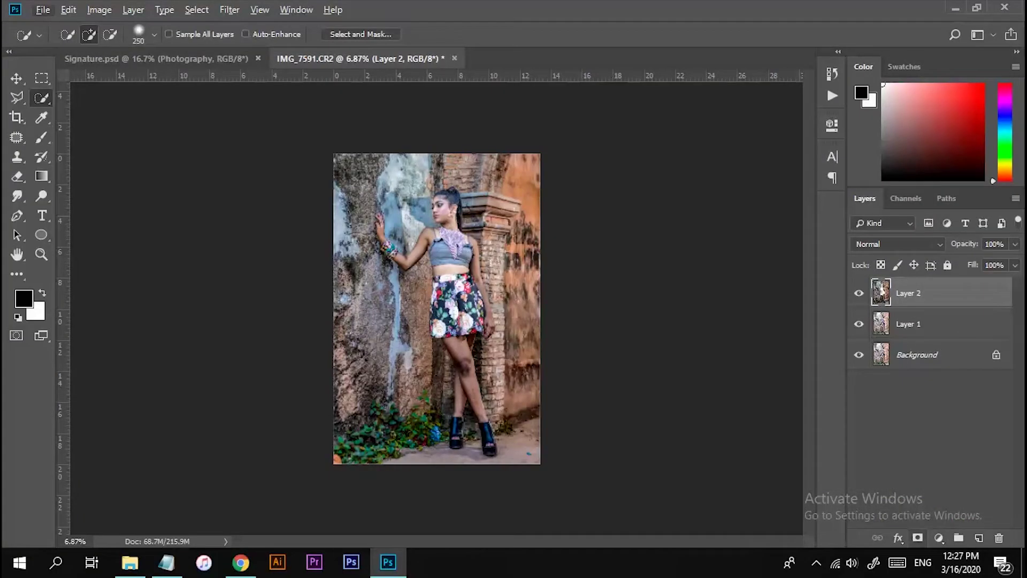
key("ctrl+plus")
key("ctrl+plus")
key("ctrl+plus")
Paint black on Layer 2's mask at 99% opacity to hide the effect on the arm
key("b")
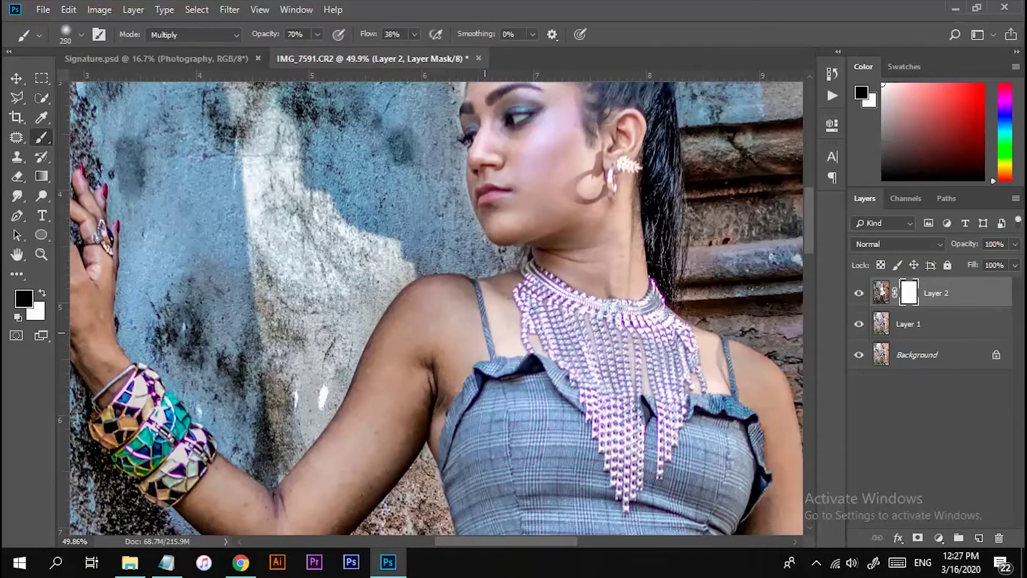
left_click_drag(485, 333, 428, 348)
key("9")
key("9")
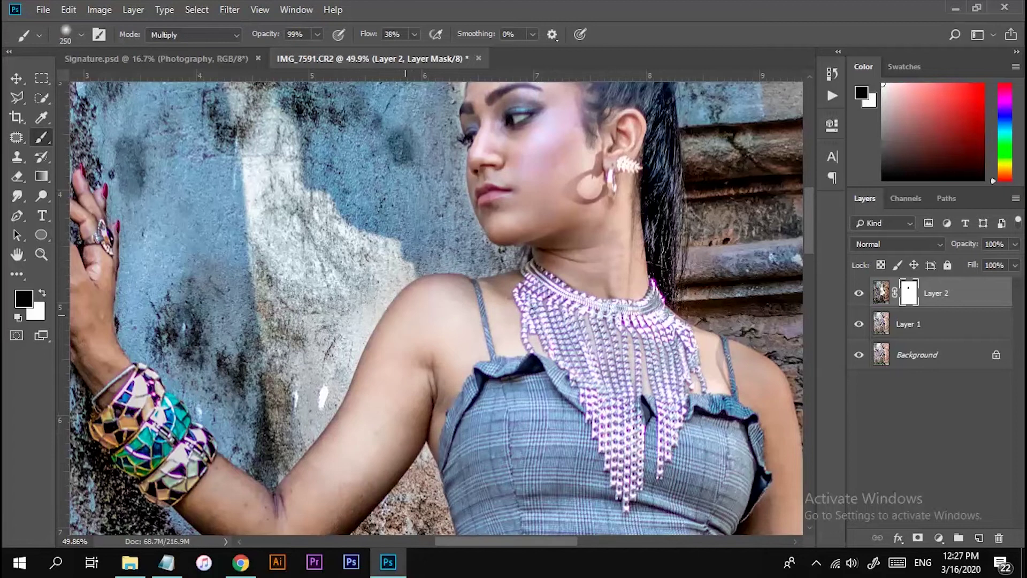
scroll(437, 308, "down", 3)
scroll(436, 308, "down", 5)
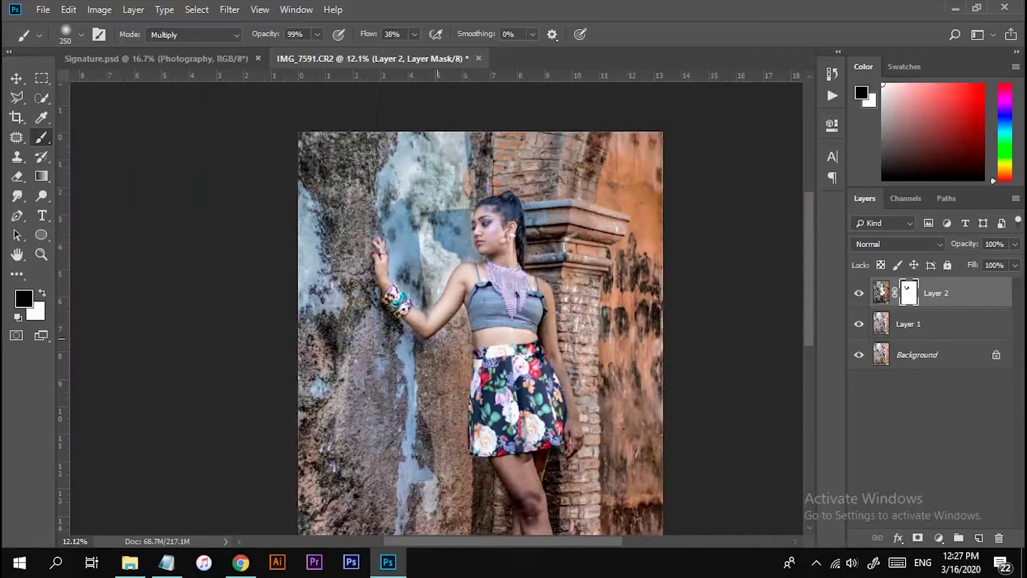
scroll(513, 345, "up", 3)
mouse_move(552, 258)
left_mouse_down()
mouse_move(571, 330)
mouse_move(458, 186)
left_mouse_up()
Mask the gritty effect off the legs and stamp all visible layers into Layer 3
left_click_drag(467, 353, 457, 206)
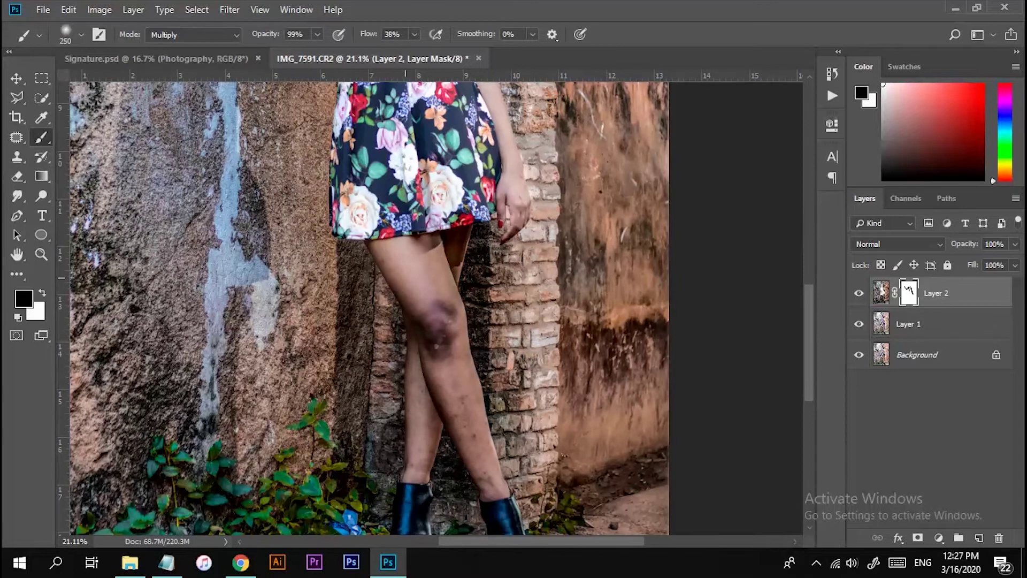
left_click_drag(405, 241, 444, 267)
mouse_move(417, 405)
left_mouse_down()
mouse_move(471, 498)
mouse_move(482, 387)
left_mouse_up()
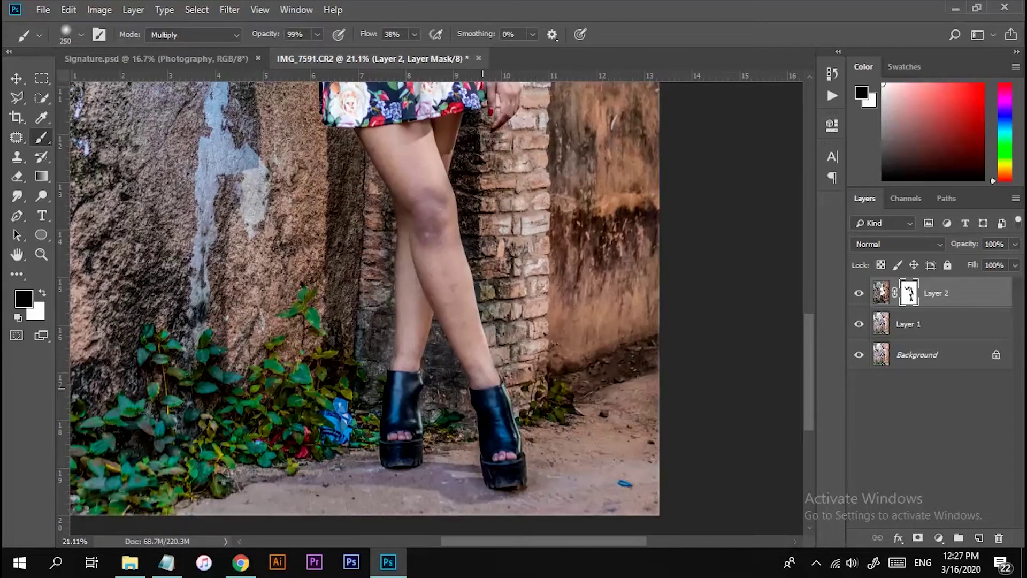
scroll(467, 324, "down", 5)
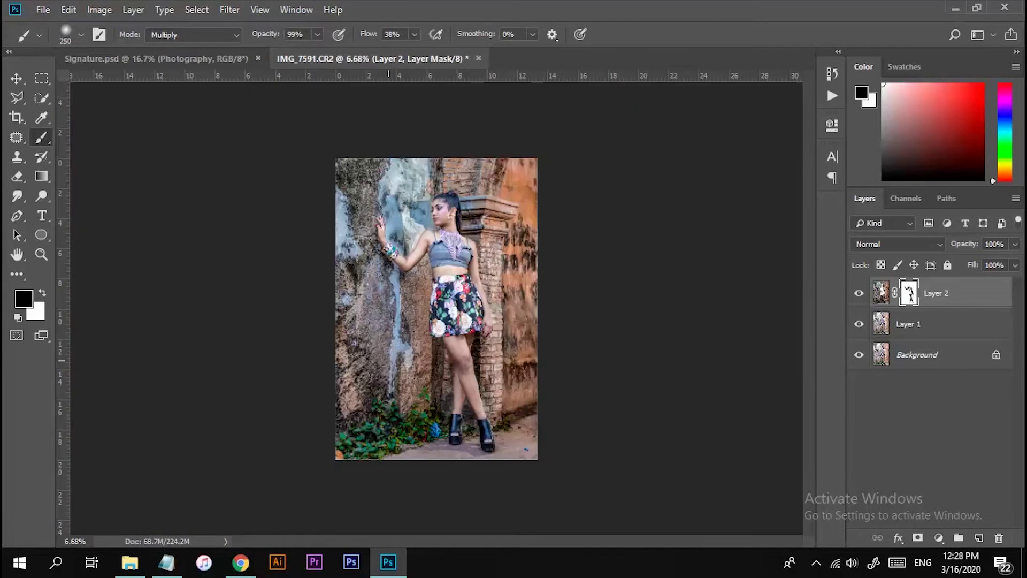
key("ctrl+shift+alt+e")
scroll(389, 362, "up", 5)
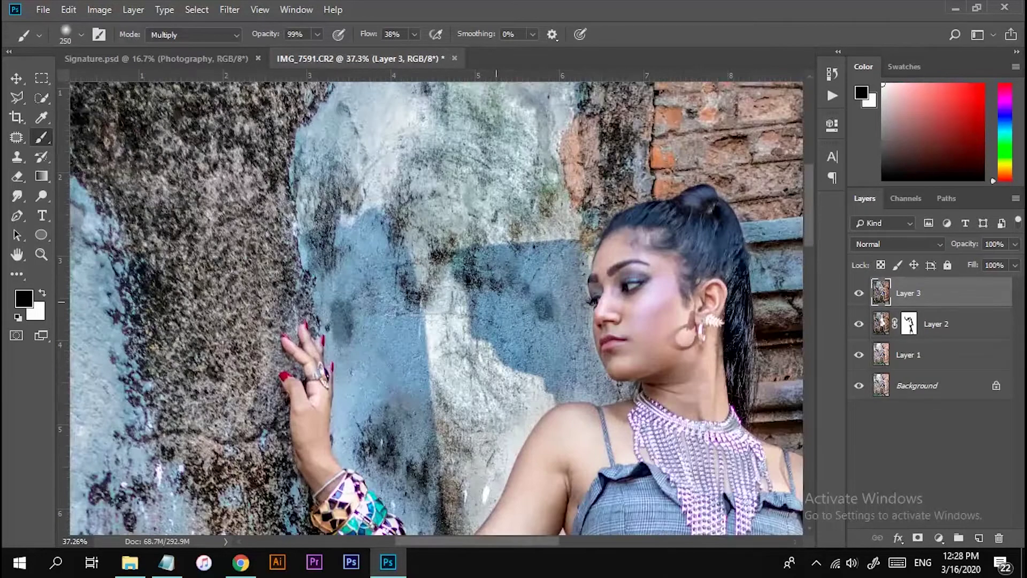
scroll(407, 353, "down", 5)
scroll(423, 346, "down", 1)
scroll(386, 465, "up", 5)
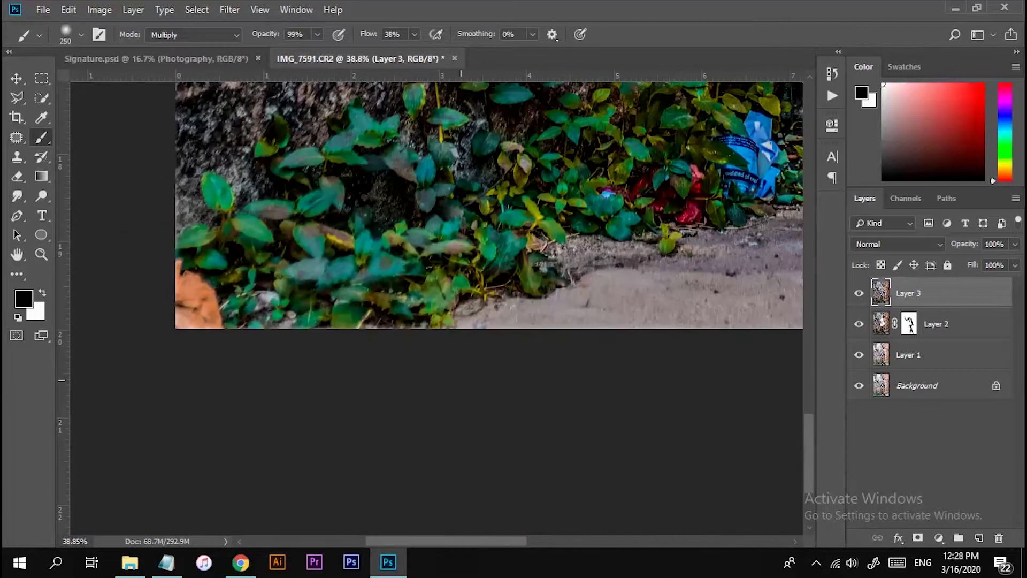
key("s")
scroll(482, 428, "down", 5)
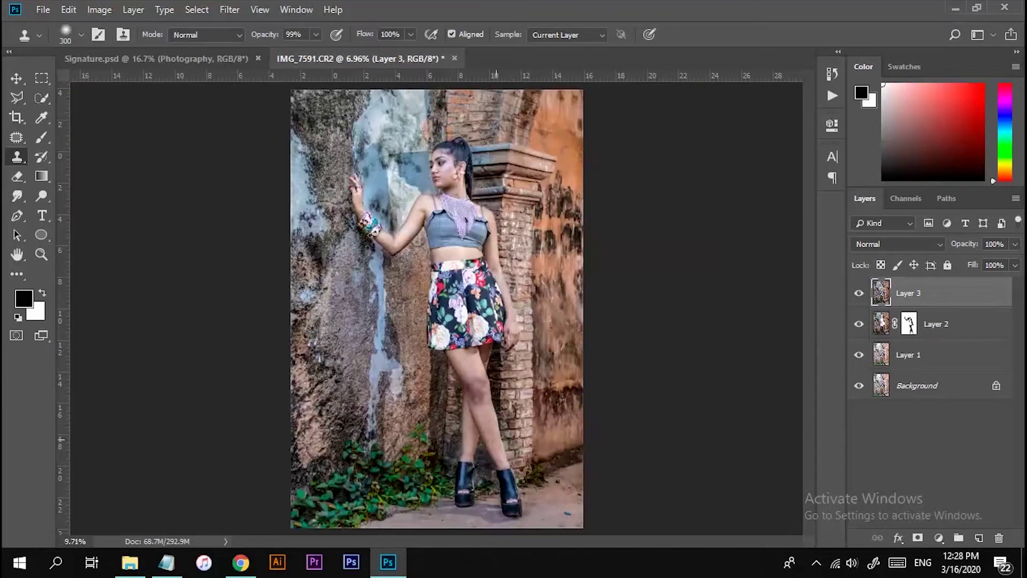
scroll(512, 460, "down", 1)
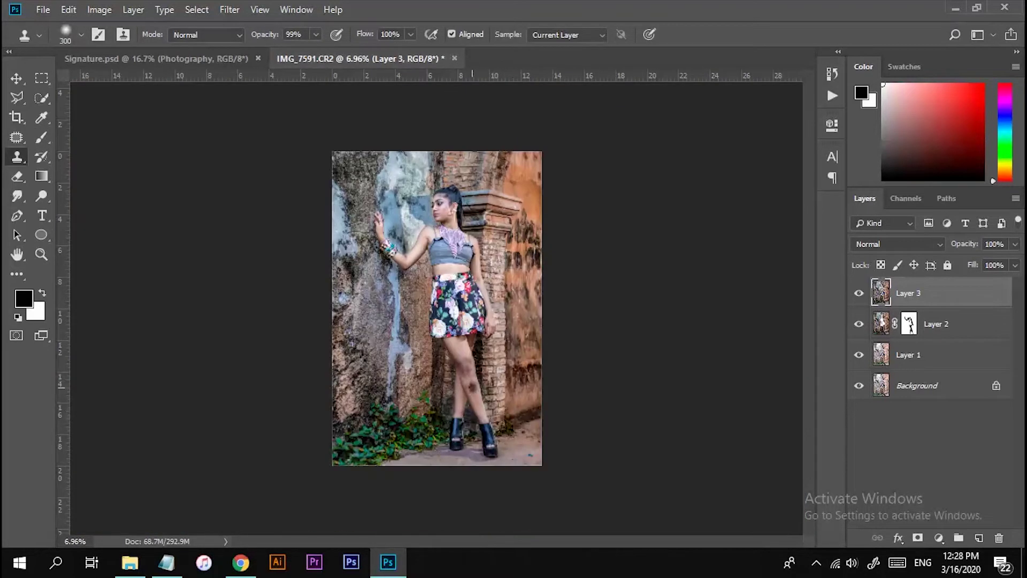
key("w")
scroll(451, 369, "up", 3)
left_click(41, 98)
left_click(91, 117)
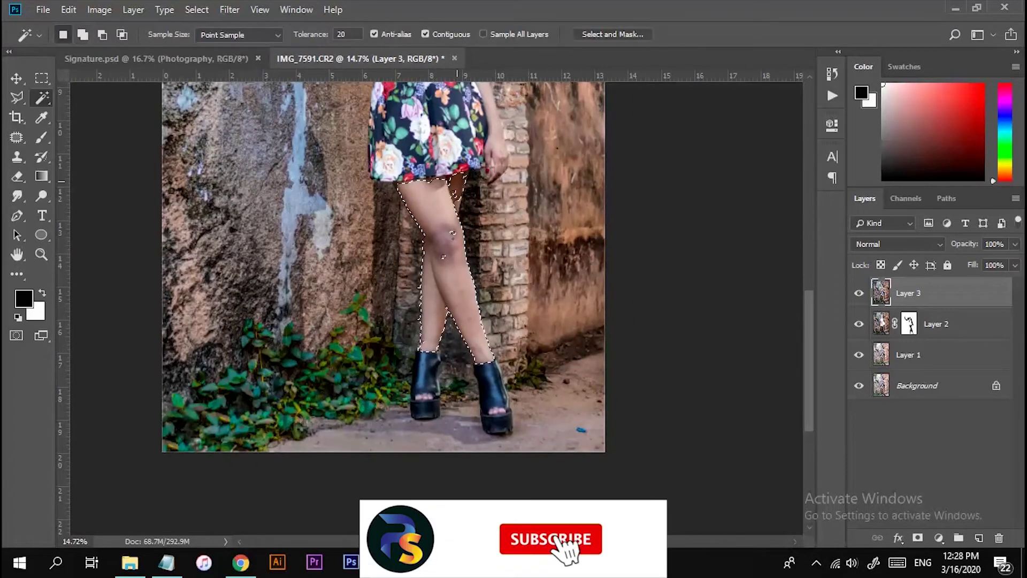
Feather the leg selection 10 px and apply Hue/Saturation, Levels and Color Balance to it
key("shift+F6")
key("Return")
key("ctrl+u")
key("Escape")
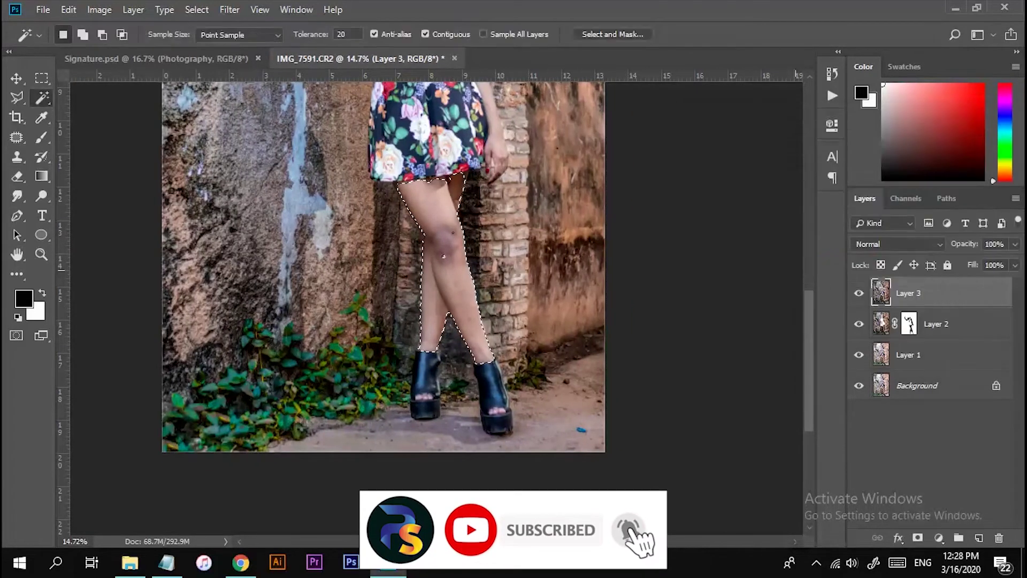
key("ctrl+l")
key("Escape")
key("ctrl+b")
key("Escape")
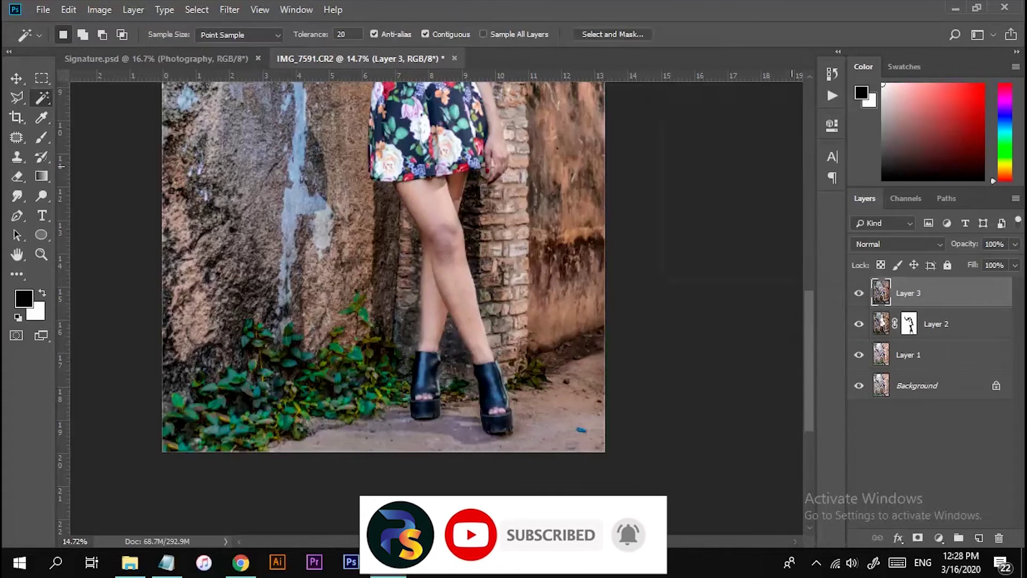
Deepen the blacks across the photo with Selective Color, Blacks +29
key("ctrl+0")
scroll(444, 208, "up", 5)
scroll(443, 208, "up", 5)
key("alt+i")
key("j")
key("s")
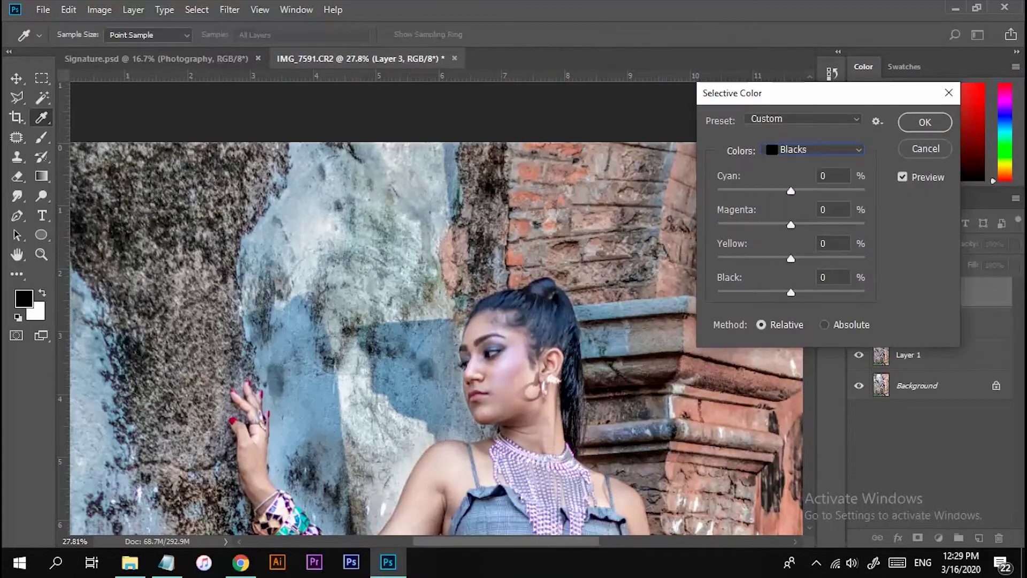
type("+29")
key("Return")
Create a new empty Layer 4 at the top of the layer stack
key("w")
scroll(410, 248, "down", 5)
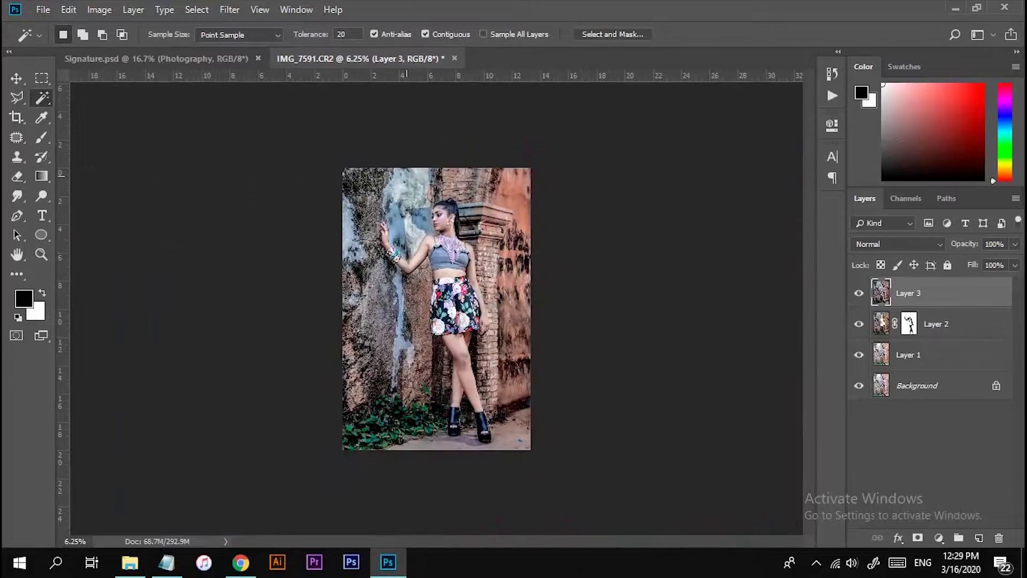
scroll(410, 247, "up", 5)
scroll(410, 247, "up", 4)
scroll(410, 248, "down", 3)
scroll(482, 278, "down", 3)
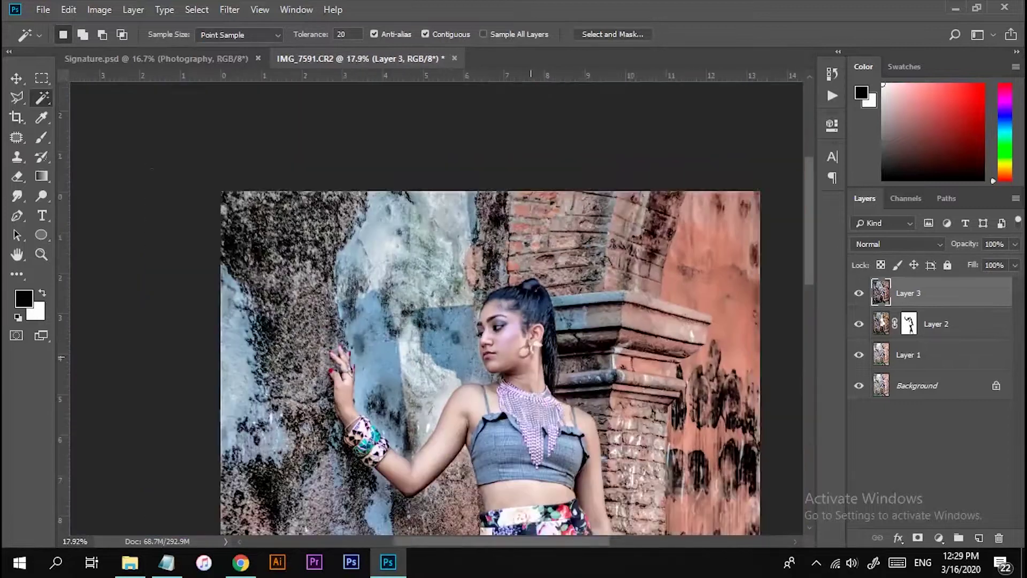
key("ctrl+shift+alt+e")
scroll(508, 321, "down", 1)
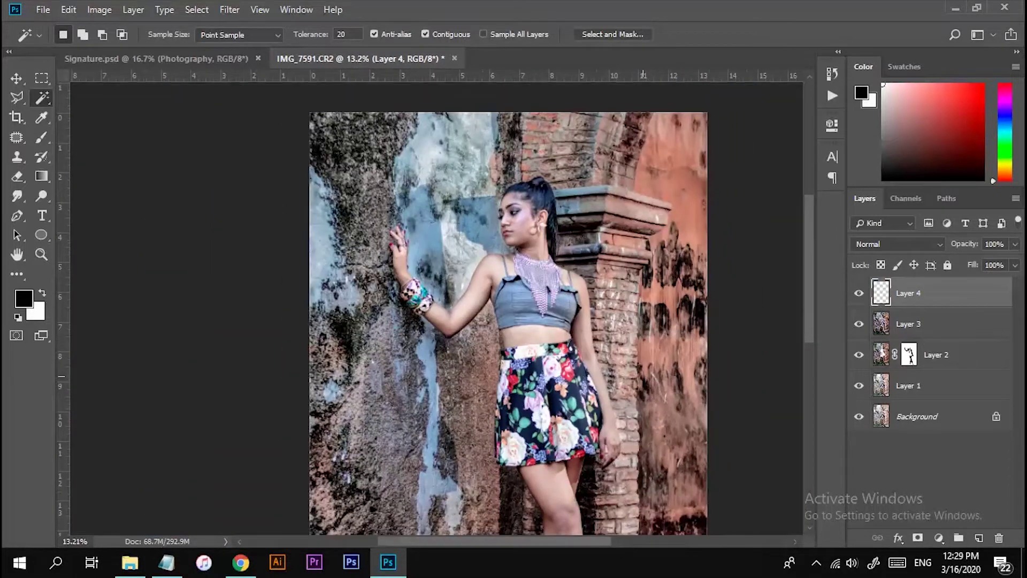
Select the Healing Brush tool for skin touch-ups
scroll(527, 225, "up", 1)
scroll(527, 225, "up", 8)
key("j")
right_click(17, 137)
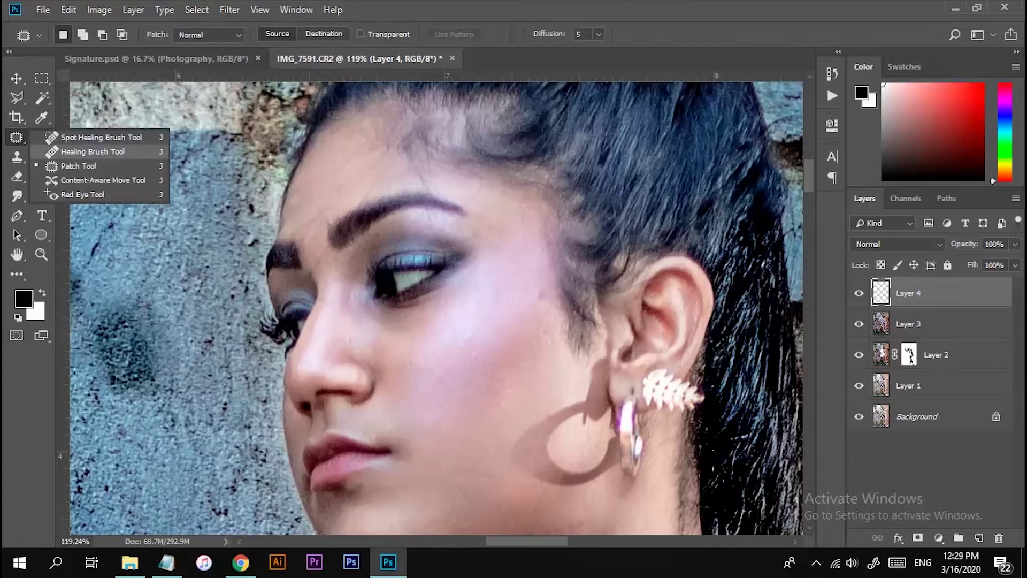
left_click(94, 151)
Heal skin blemishes along the arms, waist, hand and legs on Layer 4
scroll(542, 296, "down", 5)
scroll(450, 295, "down", 10)
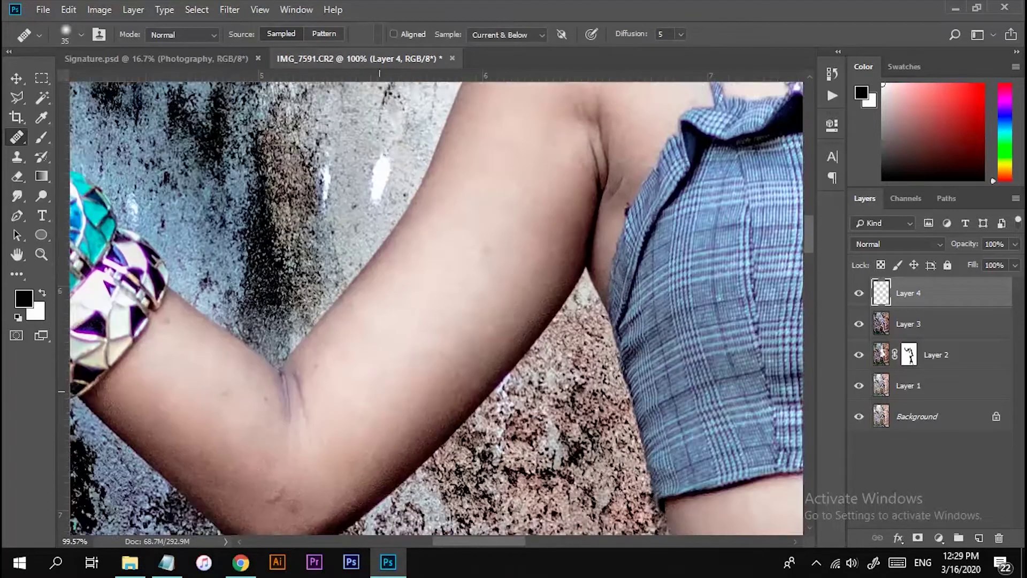
scroll(333, 312, "left", 3)
scroll(269, 279, "up", 3)
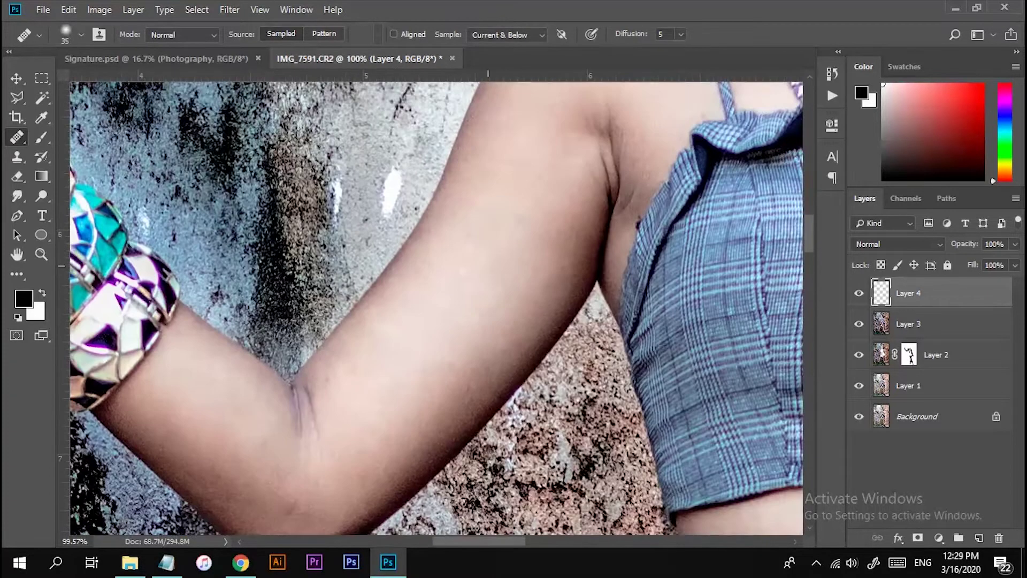
scroll(375, 283, "up", 3)
scroll(463, 288, "right", 4)
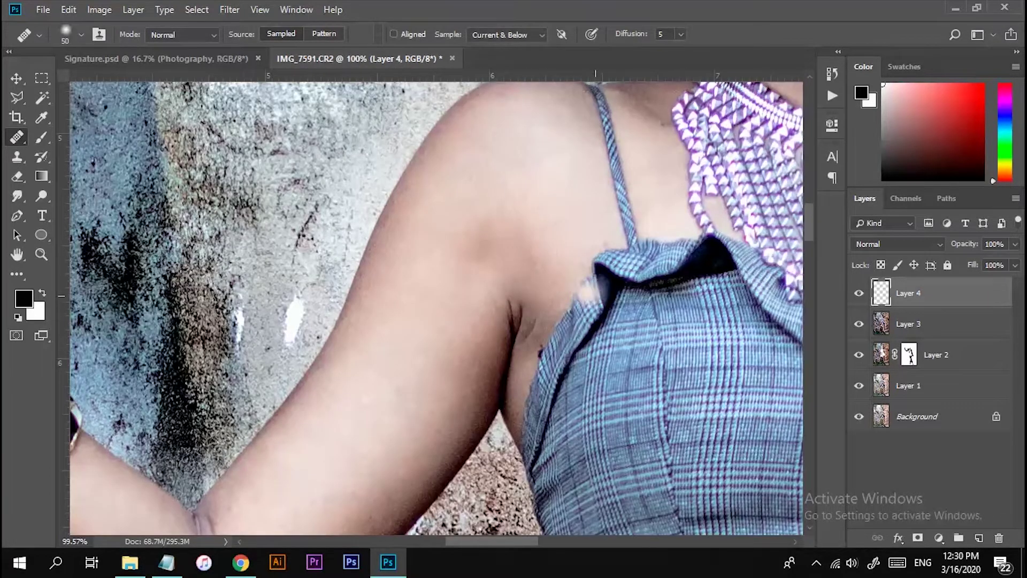
scroll(596, 295, "down", 5)
scroll(599, 321, "up", 3)
scroll(602, 337, "right", 3)
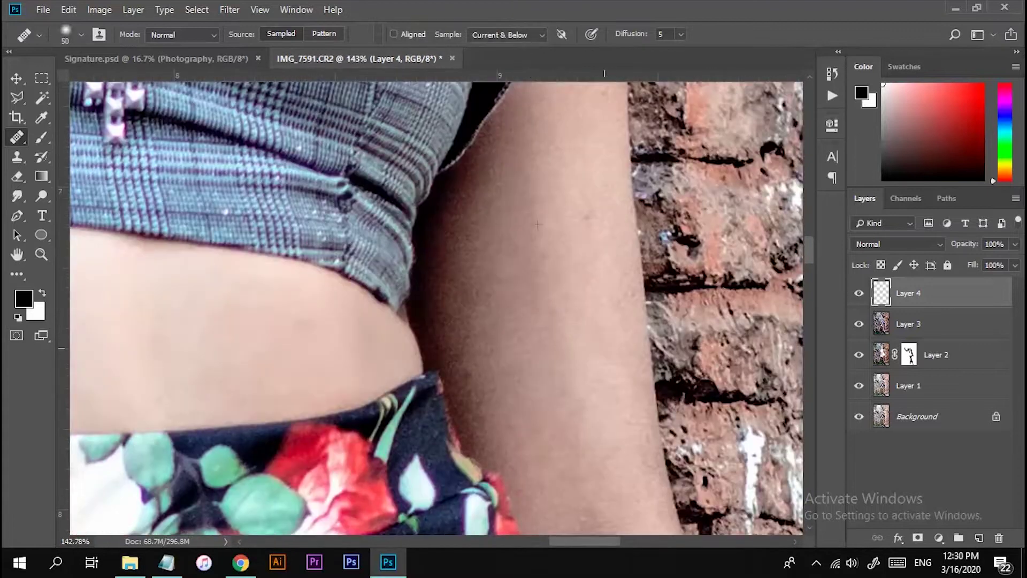
scroll(537, 225, "down", 8)
scroll(537, 376, "down", 5)
scroll(535, 321, "up", 2)
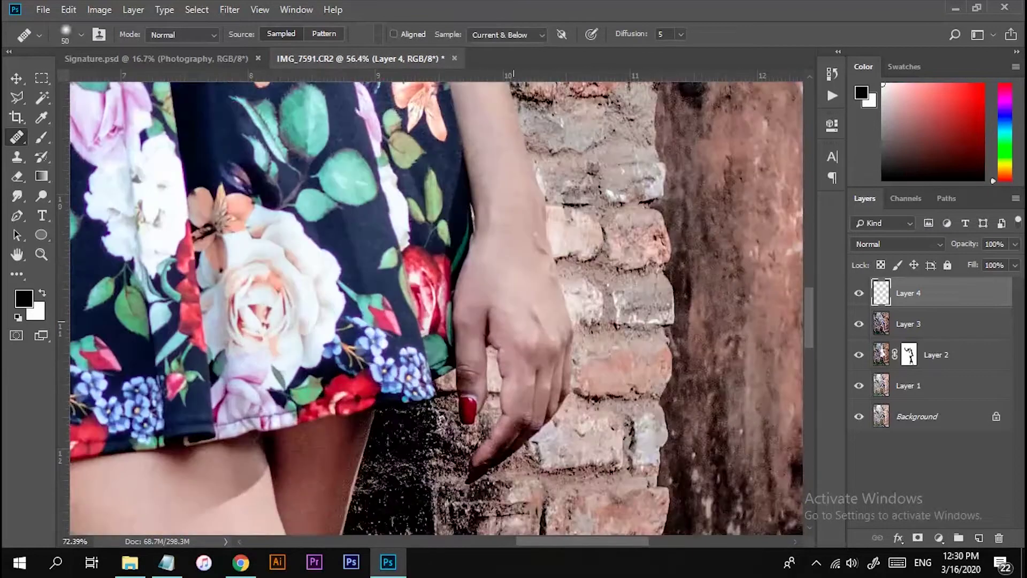
scroll(535, 207, "up", 3)
scroll(504, 166, "down", 3)
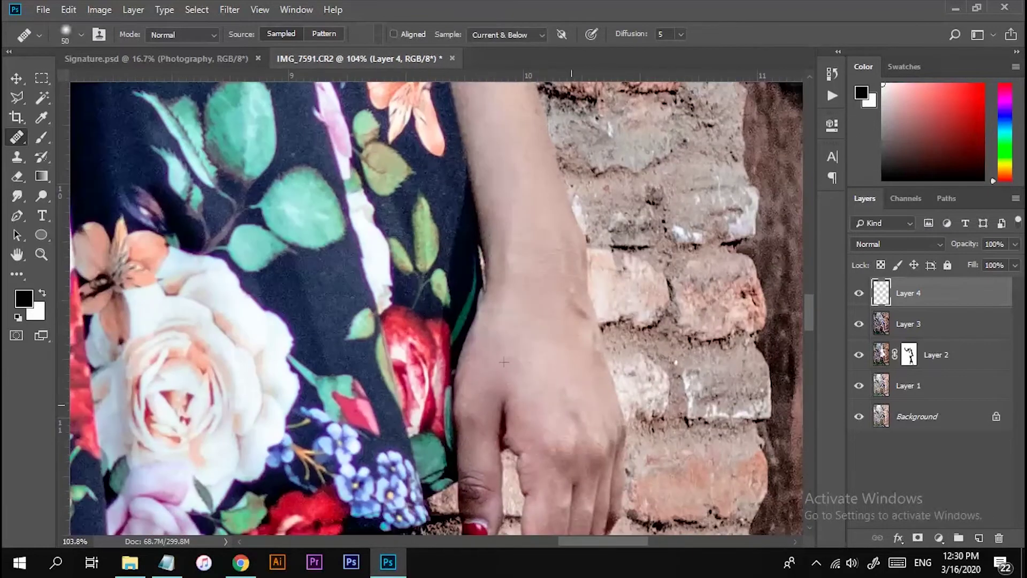
scroll(504, 362, "down", 5)
scroll(474, 270, "up", 4)
scroll(528, 159, "up", 5)
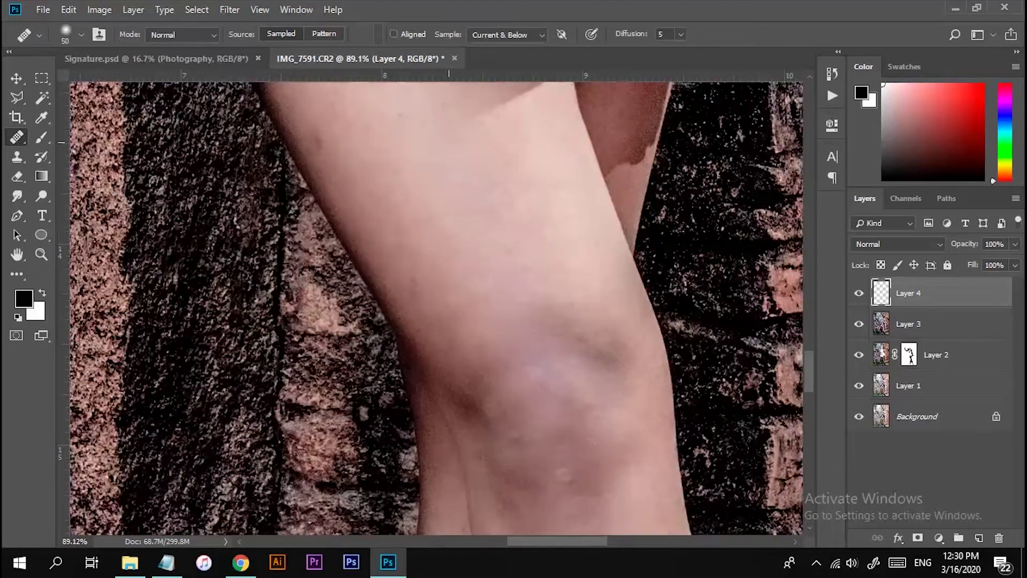
scroll(387, 209, "left", 2)
scroll(499, 181, "down", 5)
scroll(508, 261, "down", 3)
scroll(508, 262, "right", 2)
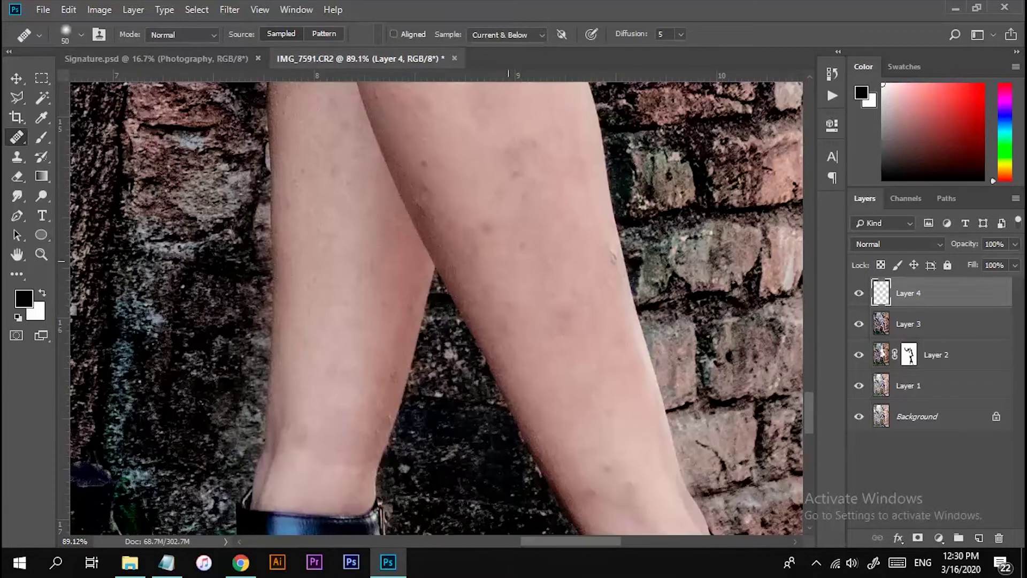
scroll(486, 229, "down", 3)
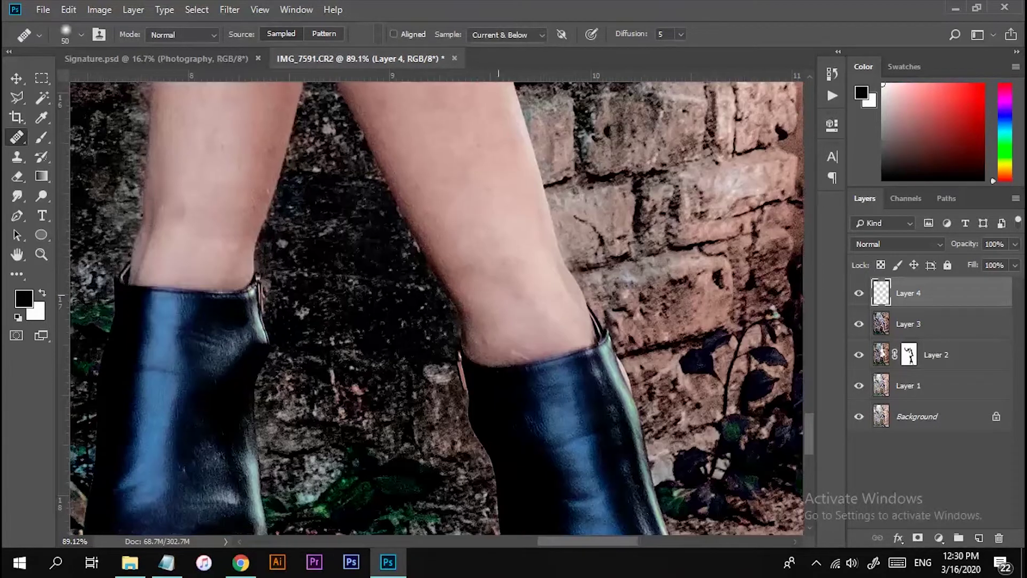
scroll(471, 256, "down", 5)
scroll(471, 256, "up", 3)
scroll(471, 366, "up", 2)
scroll(428, 375, "up", 5)
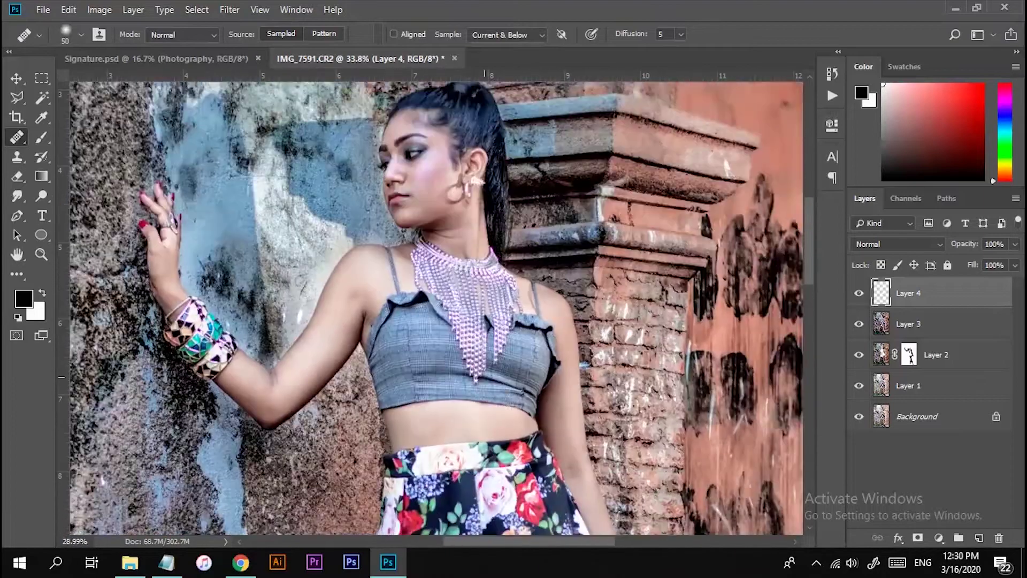
scroll(407, 407, "up", 2)
scroll(385, 436, "down", 3)
scroll(385, 436, "down", 2)
Stamp visible layers into Layer 5, then duplicate it, invert the copy and blend it in Vivid Light
key("ctrl+shift+alt+e")
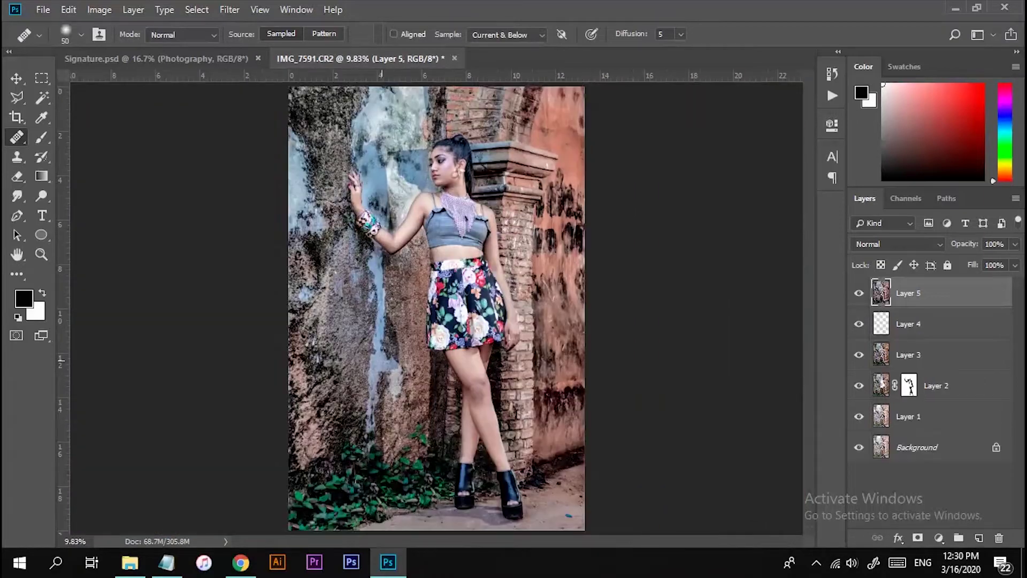
key("ctrl+j")
key("ctrl+i")
scroll(625, 341, "up", 5)
left_click(898, 244)
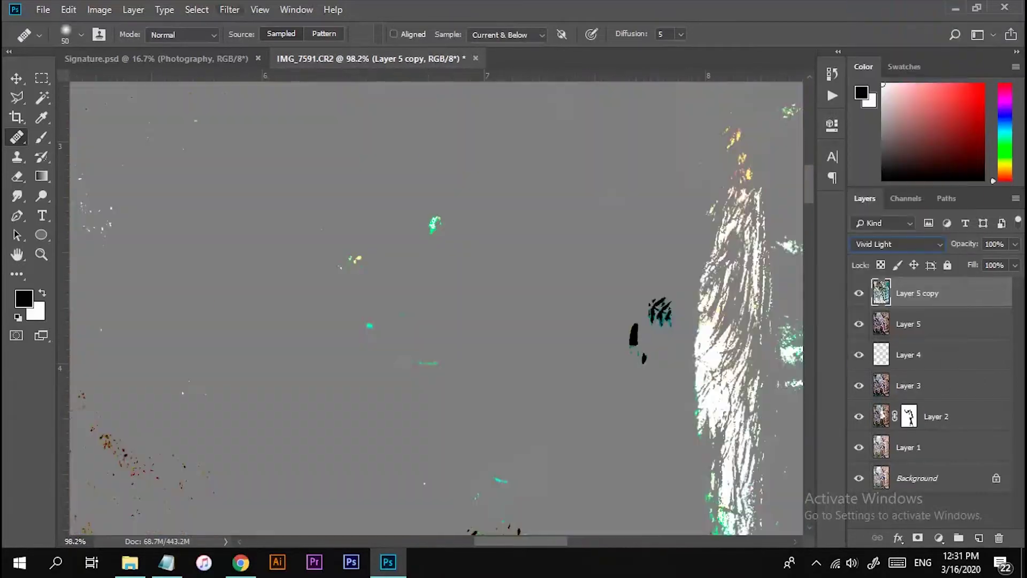
left_click(230, 10)
Apply High Pass (7) and a 1.3 px Gaussian Blur to the Layer 5 copy
left_click(441, 305)
key("Escape")
left_click(229, 9)
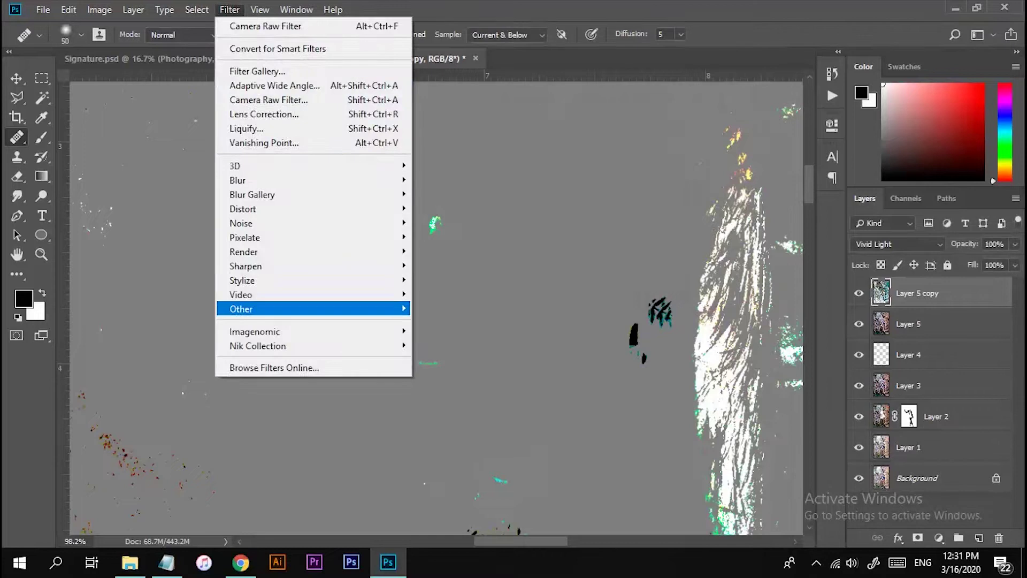
left_click(440, 317)
key("Return")
left_click(230, 10)
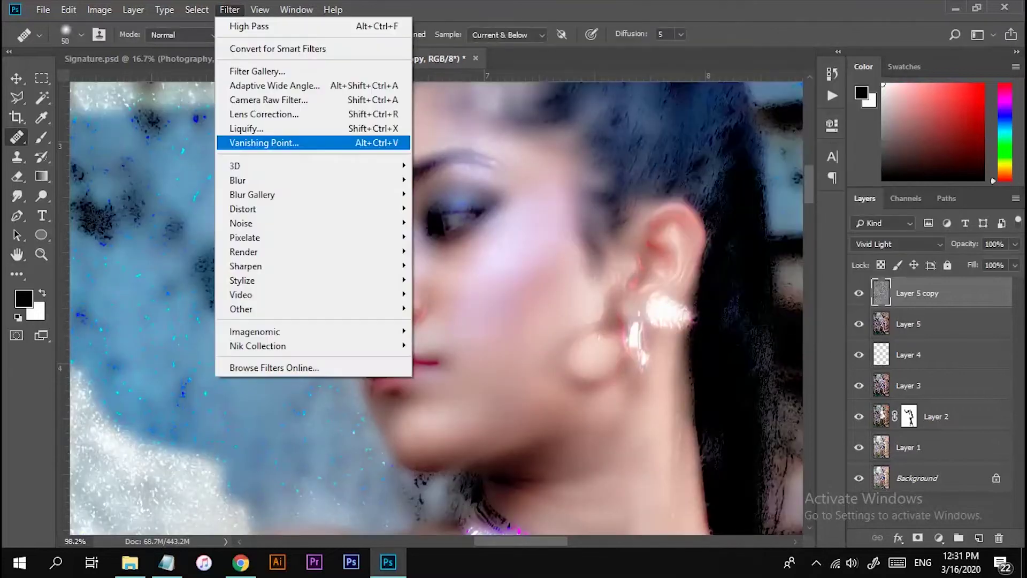
left_click(444, 232)
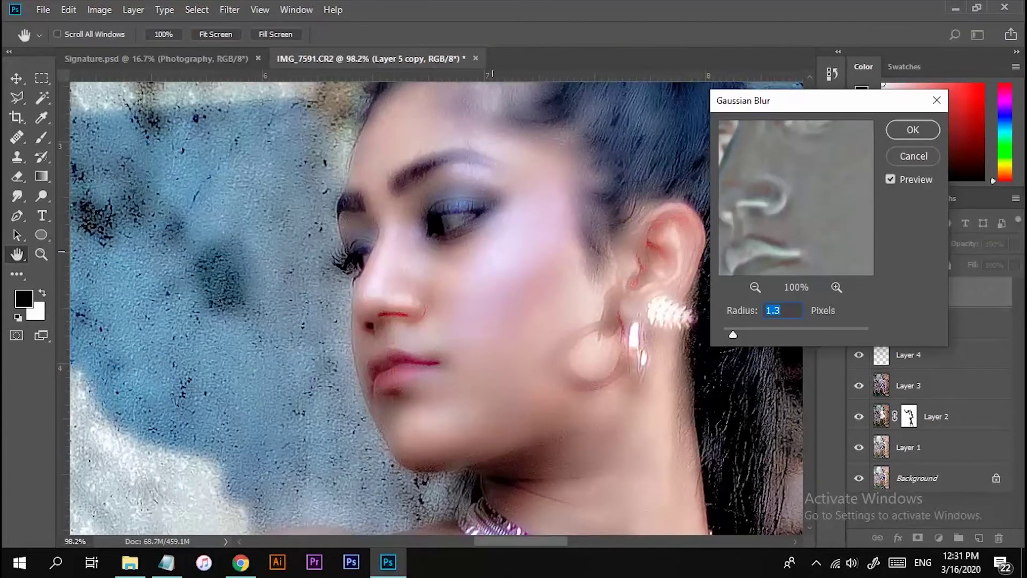
key("Return")
Add a black hide-all mask to the smoothing layer
key("j")
scroll(436, 307, "down", 3)
scroll(436, 308, "up", 3)
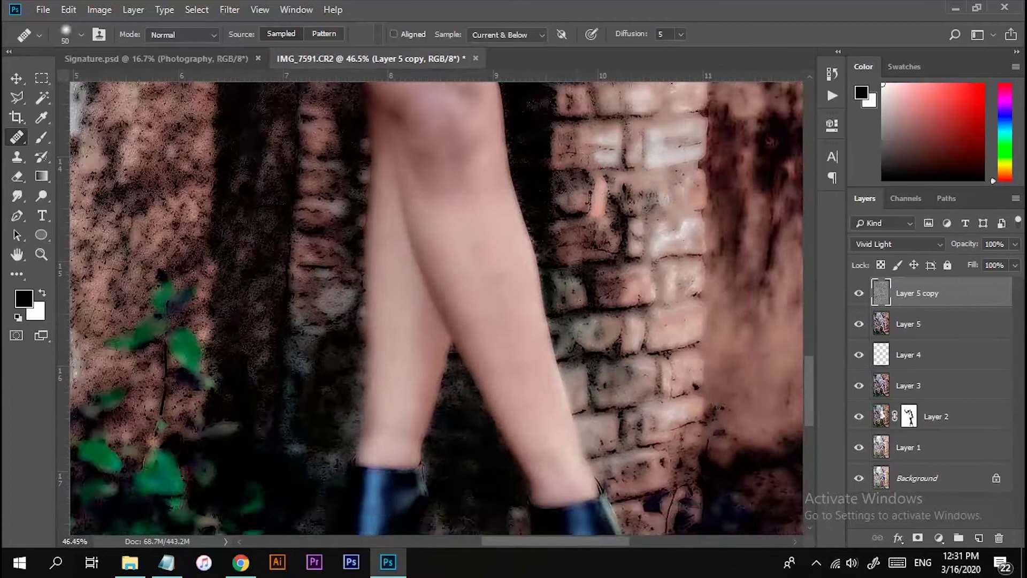
left_click(918, 538, "alt")
scroll(437, 308, "up", 5)
Select the Brush tool and set its blend mode to Normal for painting the mask
scroll(436, 308, "up", 5)
key("b")
scroll(436, 307, "up", 3)
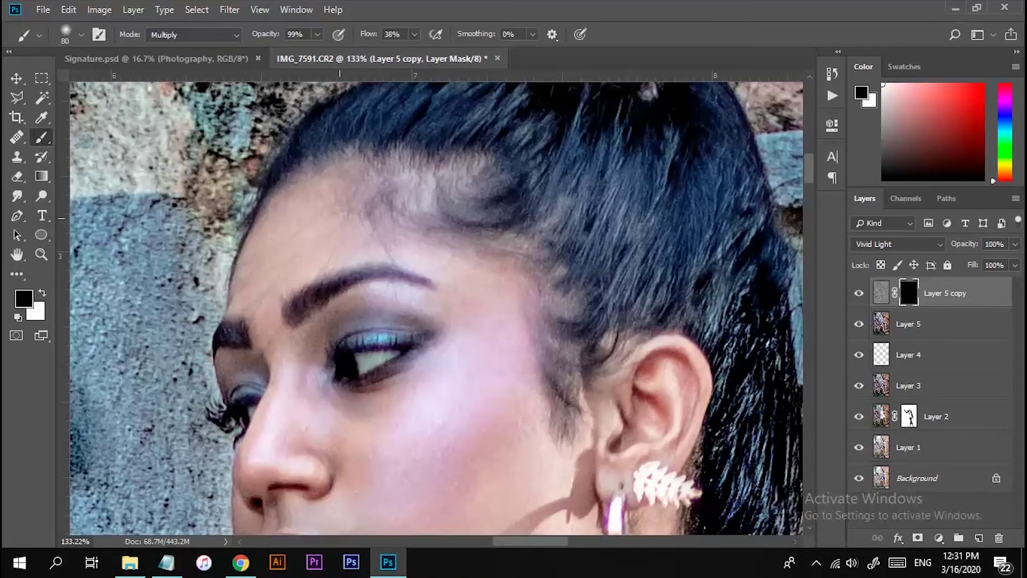
scroll(436, 308, "down", 2)
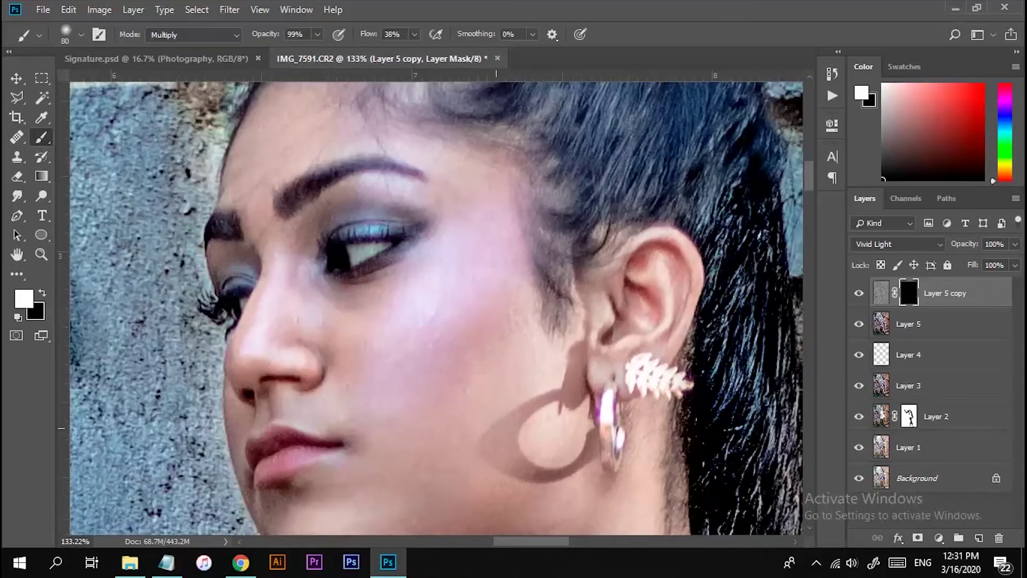
left_click(193, 35)
left_click(166, 48)
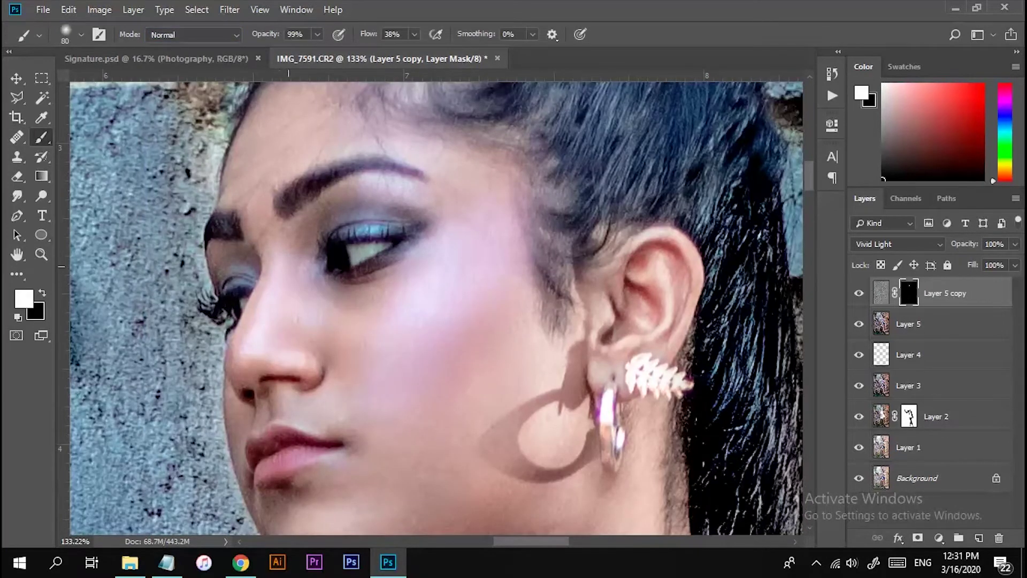
Fit the image on screen, then bring the thighs, knee and lower legs into view
scroll(423, 442, "down", 5)
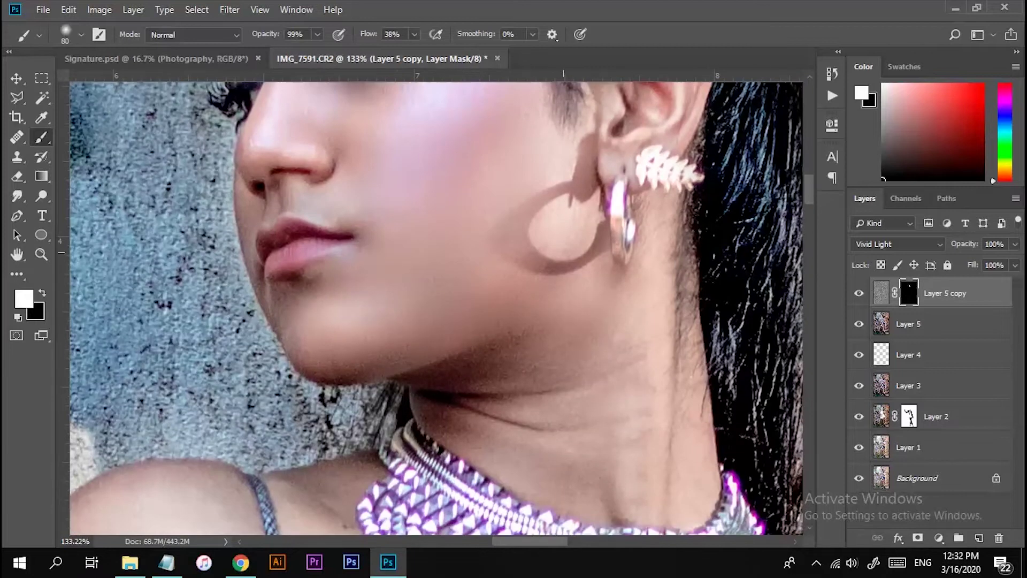
scroll(620, 355, "down", 3)
scroll(377, 317, "up", 10)
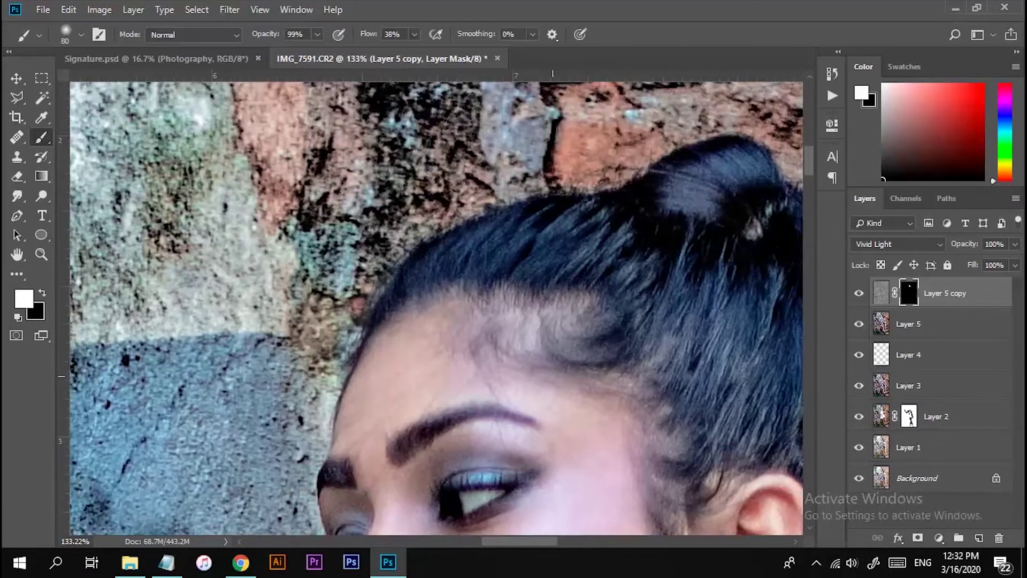
scroll(653, 241, "down", 4)
scroll(653, 241, "up", 3)
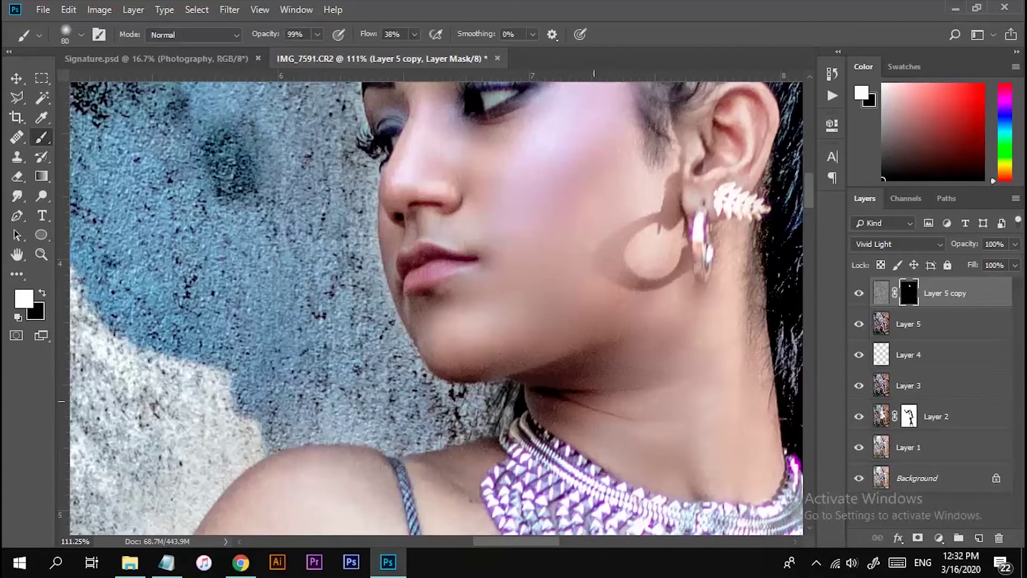
scroll(436, 308, "down", 5)
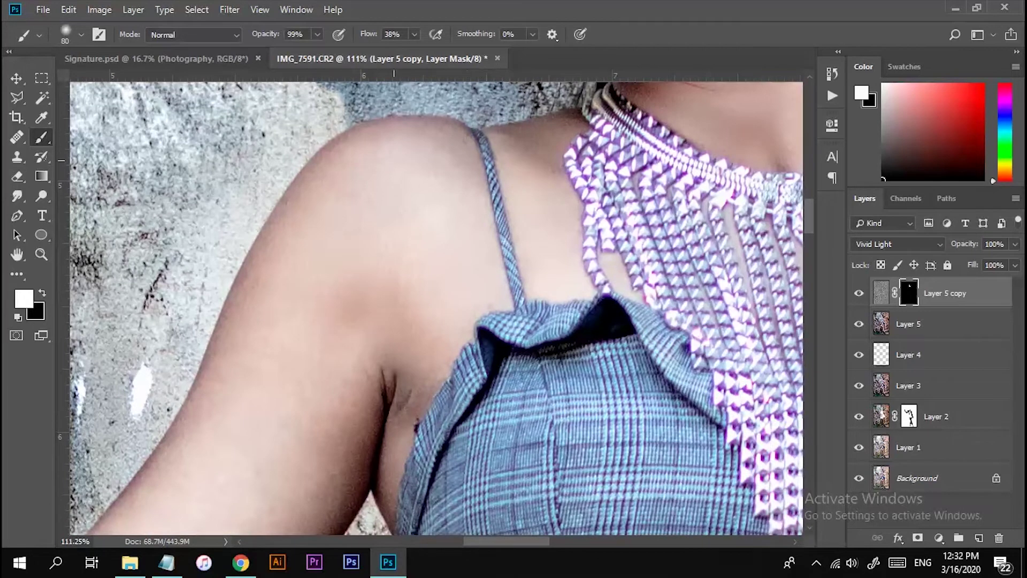
scroll(385, 467, "down", 3)
scroll(496, 214, "left", 2)
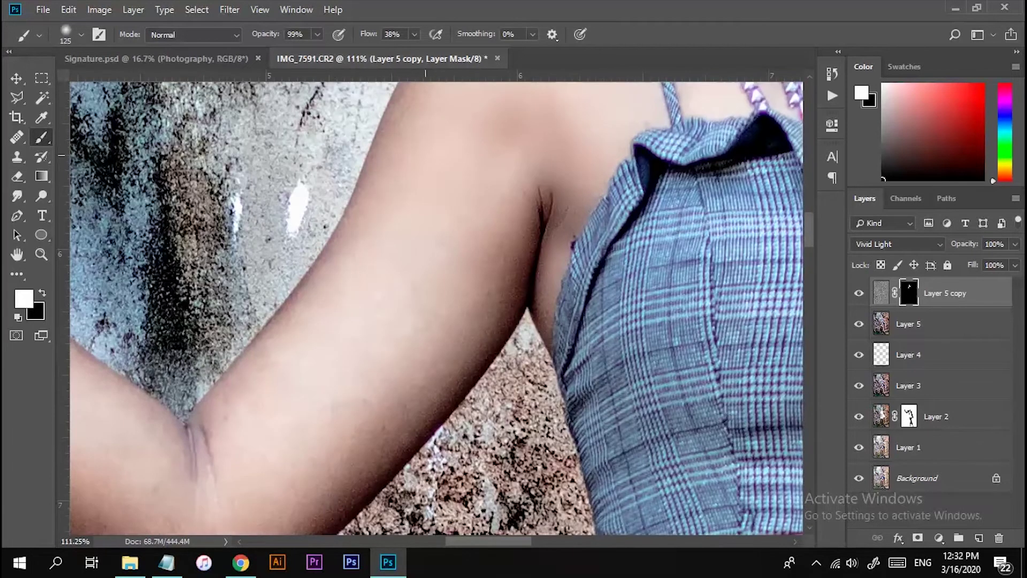
scroll(234, 449, "down", 3)
scroll(234, 449, "left", 2)
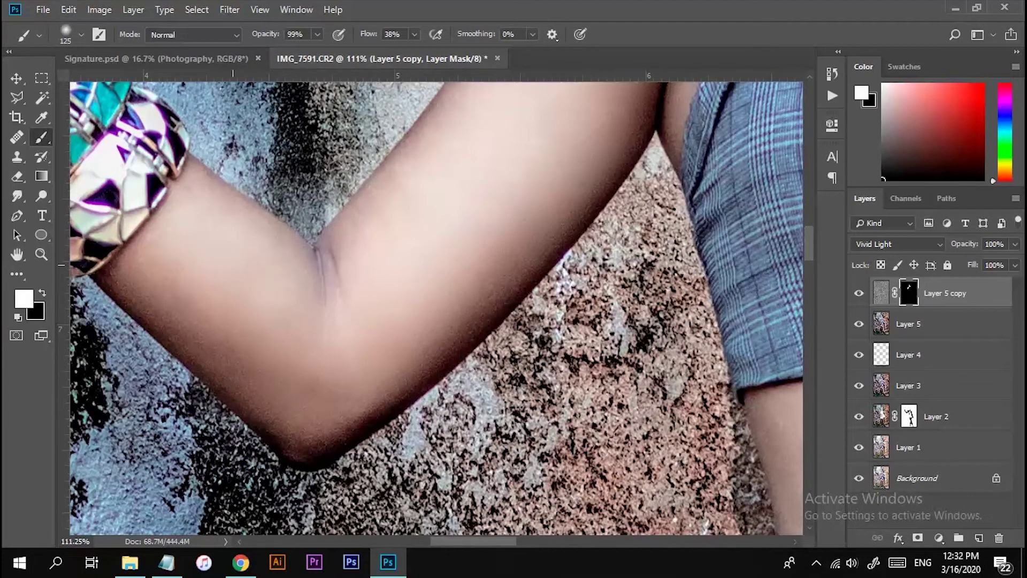
key("ctrl+0")
scroll(299, 267, "up", 3)
scroll(300, 268, "up", 2)
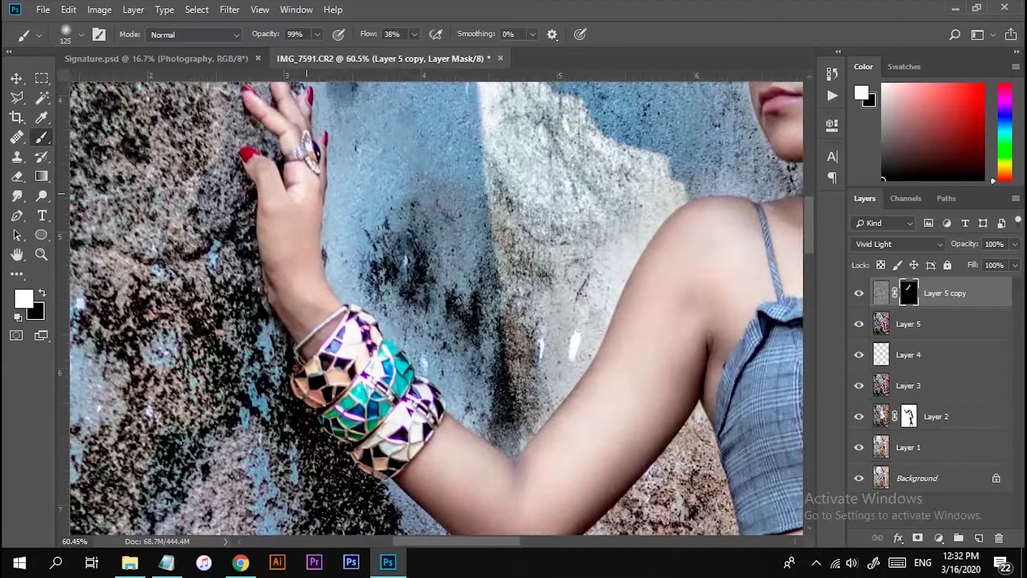
scroll(436, 307, "down", 5)
scroll(436, 308, "right", 5)
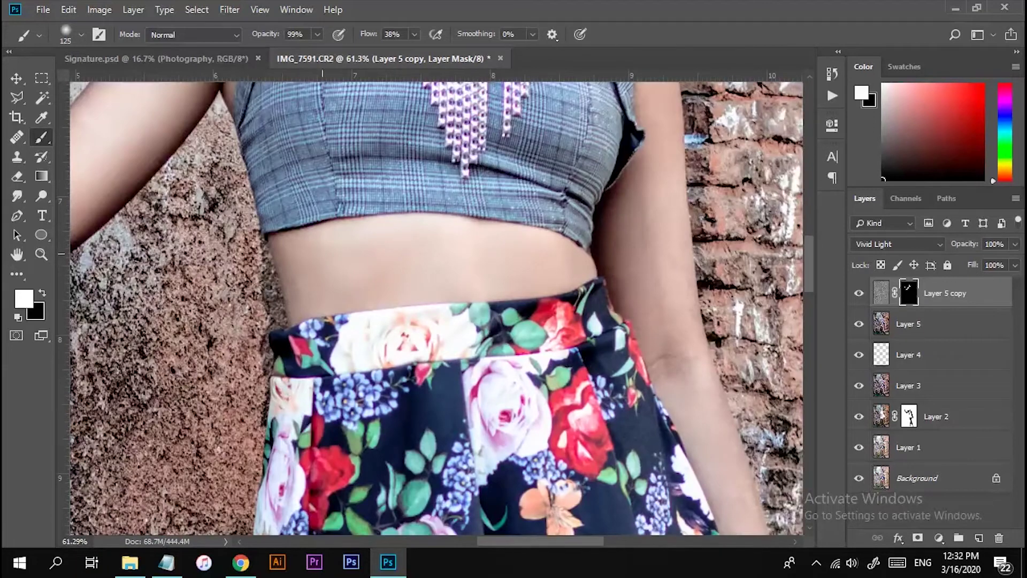
scroll(558, 257, "up", 5)
scroll(446, 247, "down", 5)
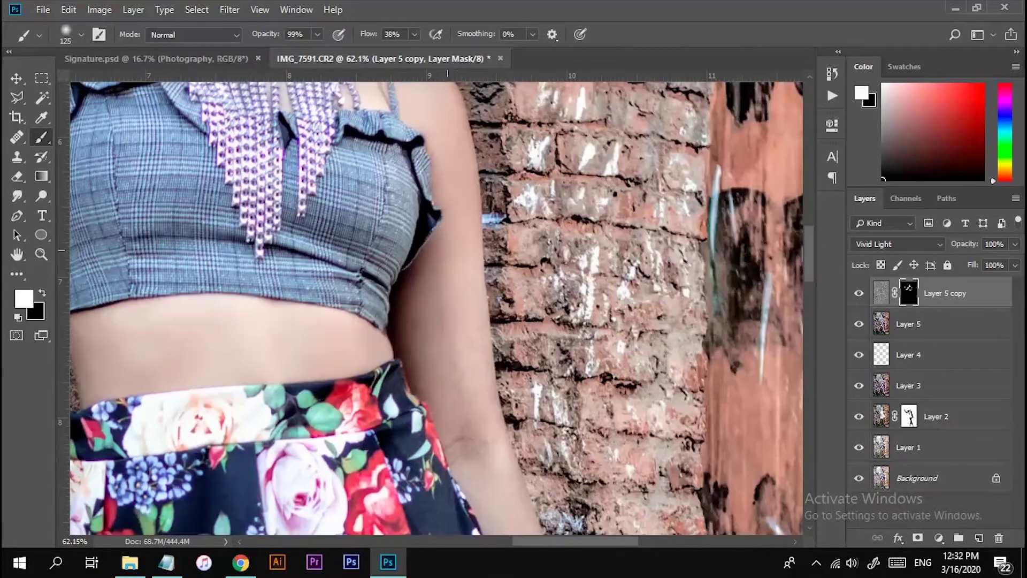
scroll(428, 317, "down", 3)
scroll(455, 342, "down", 2)
scroll(476, 369, "down", 2)
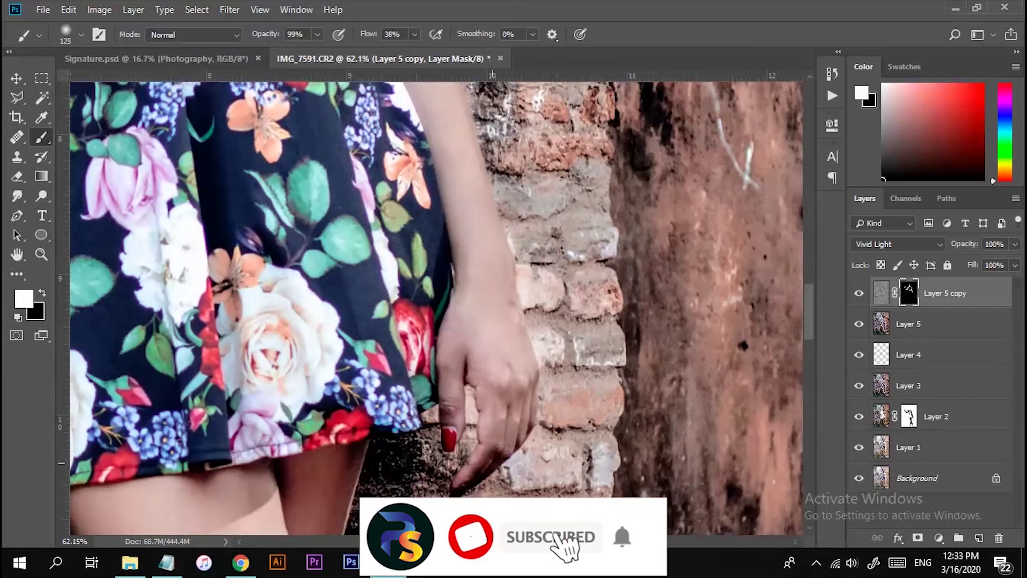
scroll(496, 389, "right", 3)
scroll(497, 389, "down", 3)
scroll(497, 389, "down", 2)
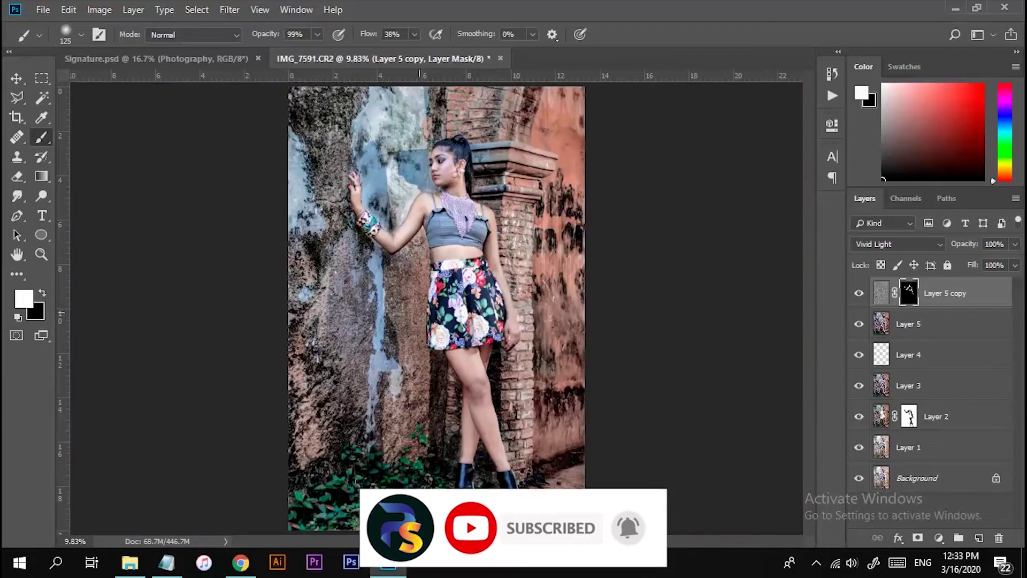
scroll(415, 199, "up", 3)
scroll(415, 200, "up", 3)
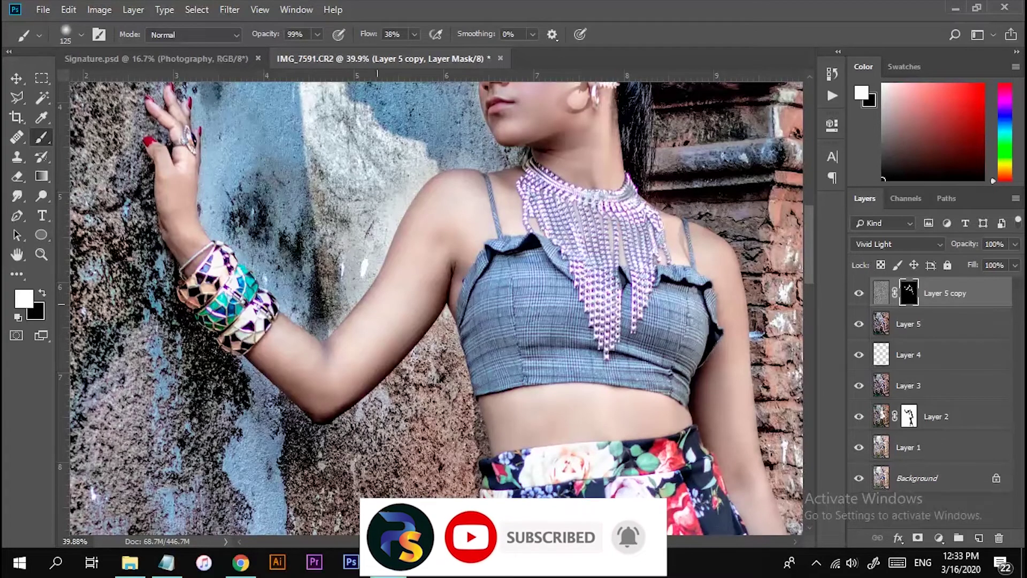
scroll(470, 407, "down", 3)
scroll(471, 406, "up", 3)
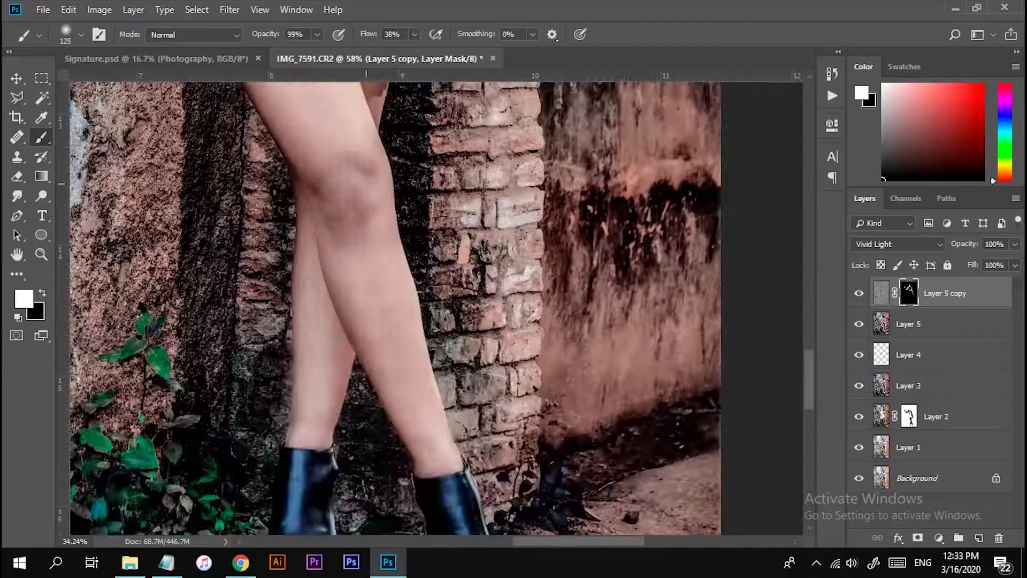
scroll(471, 321, "up", 2)
left_click_drag(437, 351, 414, 296)
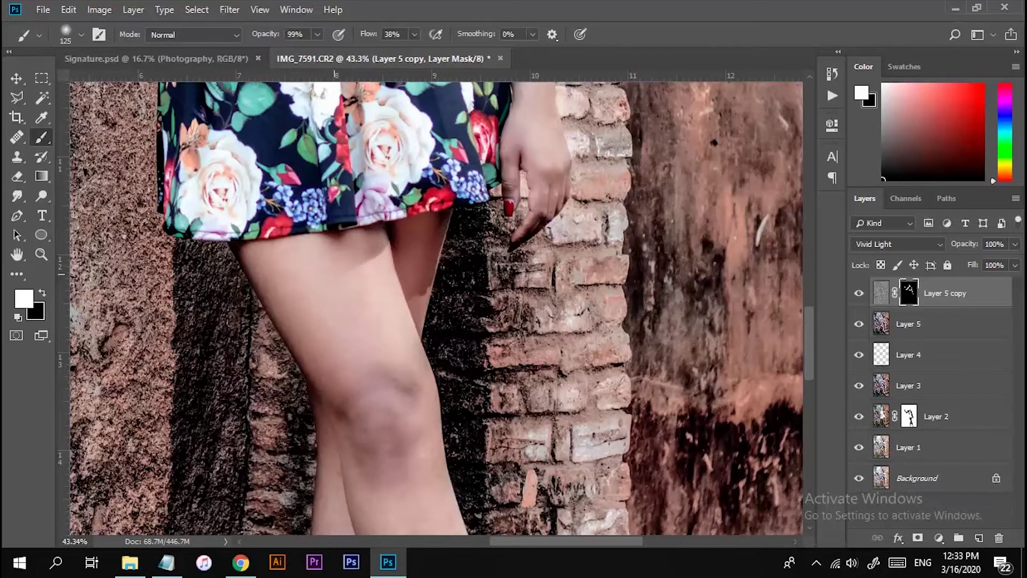
mouse_move(349, 398)
left_mouse_down()
mouse_move(391, 313)
mouse_move(373, 262)
left_mouse_up()
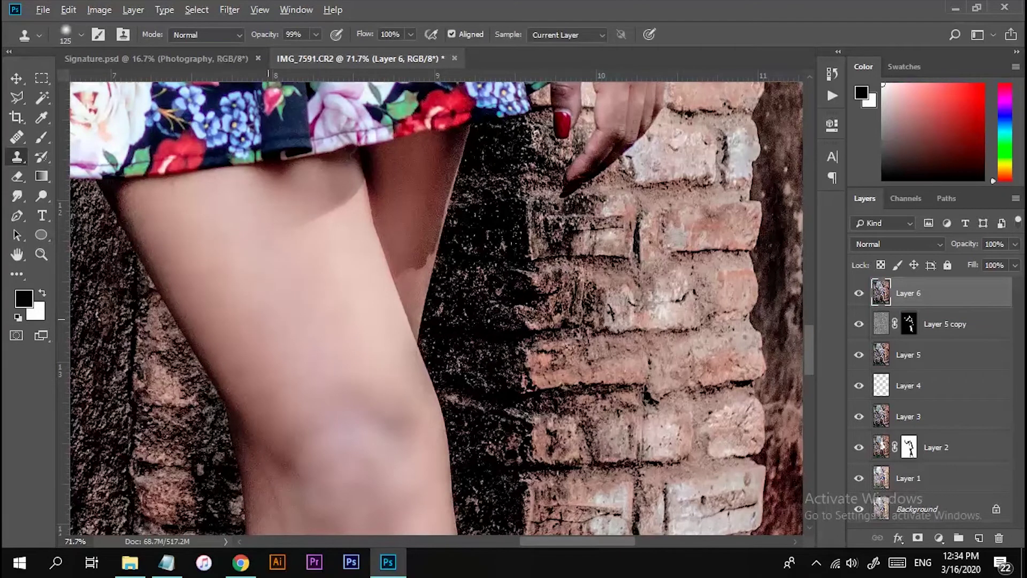
Lower the Clone Stamp opacity to about 22% and bring the upper legs into view
key("2")
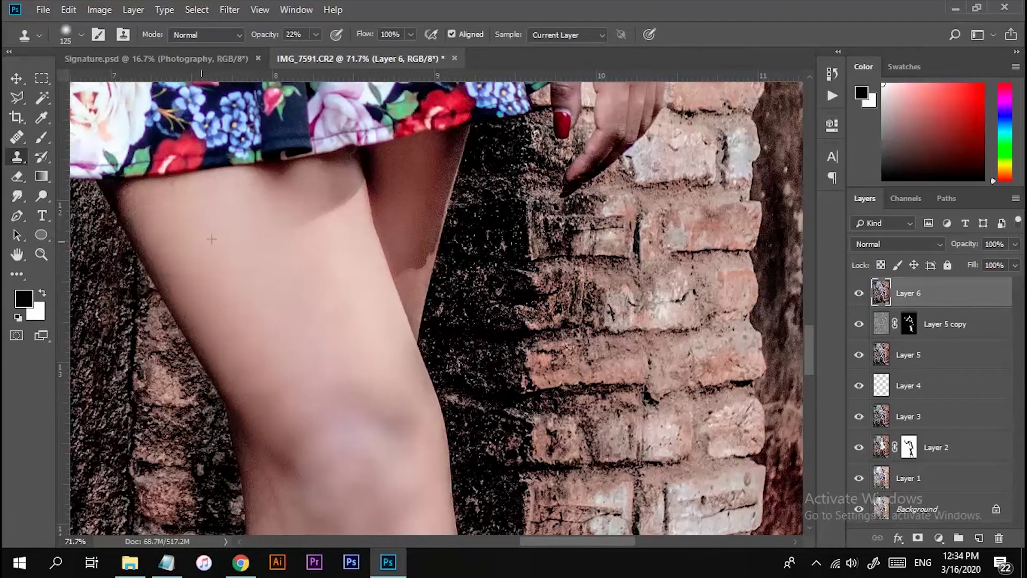
scroll(278, 396, "down", 5)
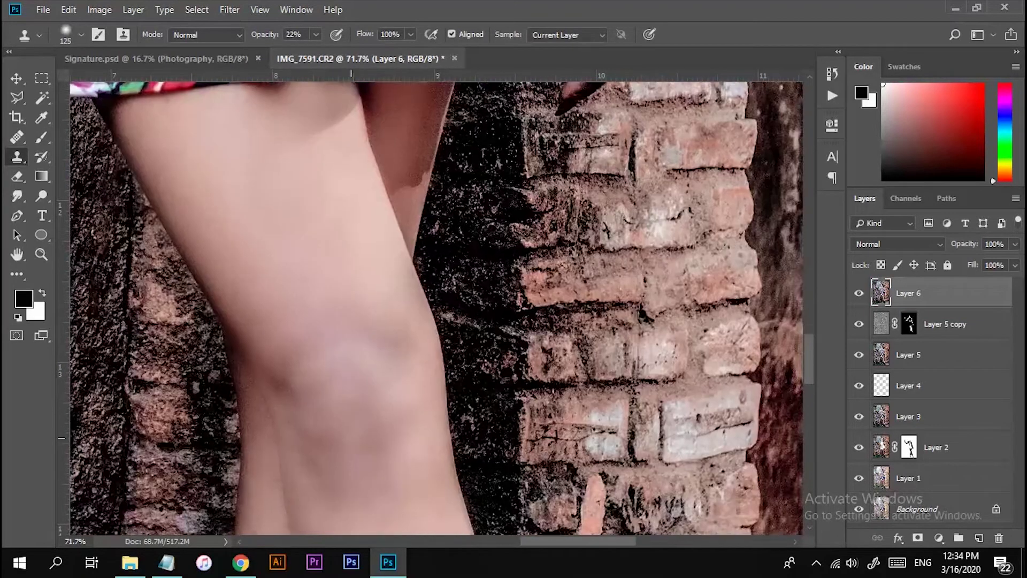
scroll(401, 395, "down", 5)
scroll(393, 348, "down", 3)
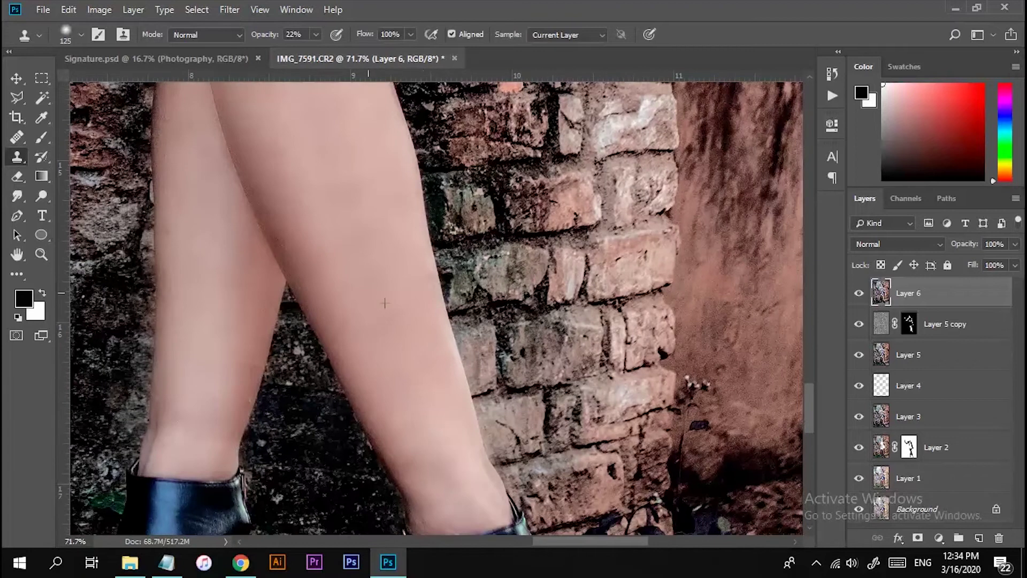
scroll(424, 419, "up", 3)
scroll(374, 385, "up", 2)
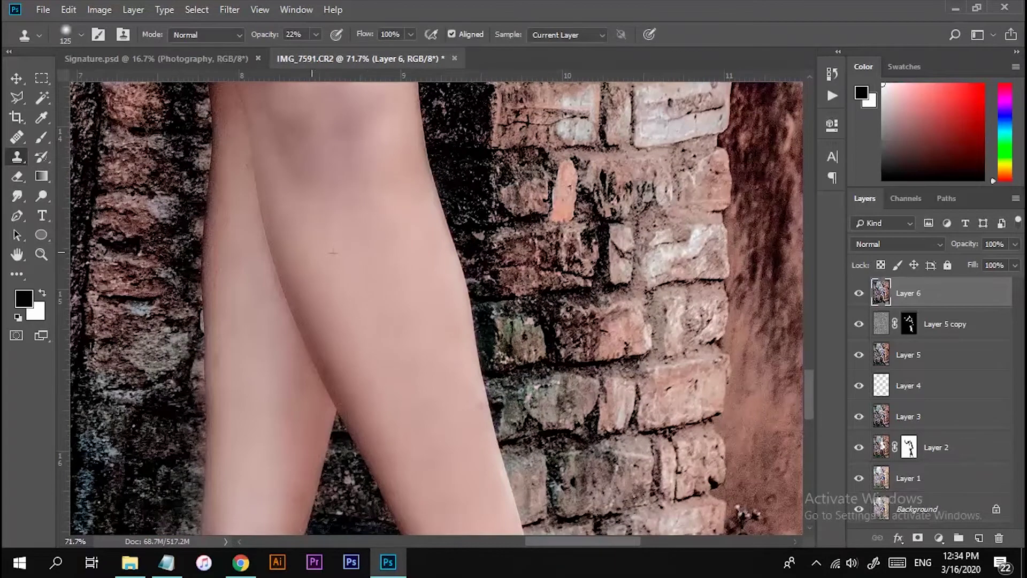
scroll(353, 256, "down", 3)
scroll(408, 235, "up", 2)
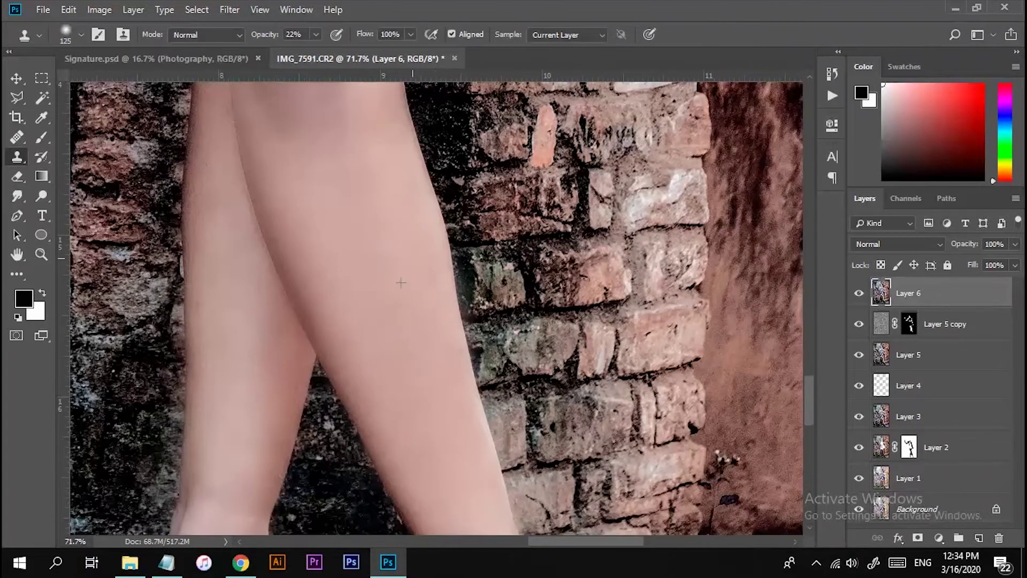
scroll(401, 282, "down", 3)
scroll(401, 283, "up", 3)
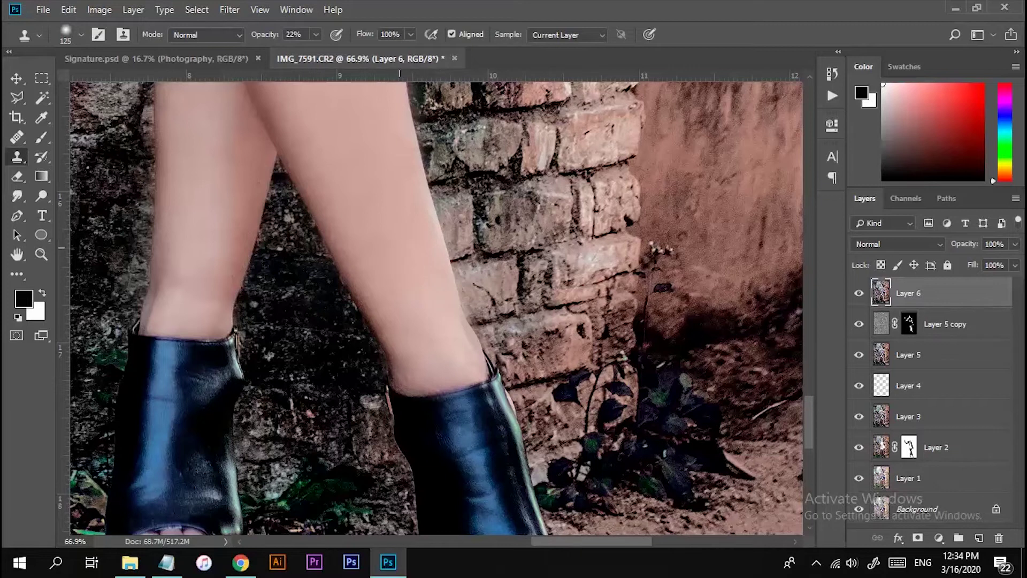
scroll(413, 310, "up", 5)
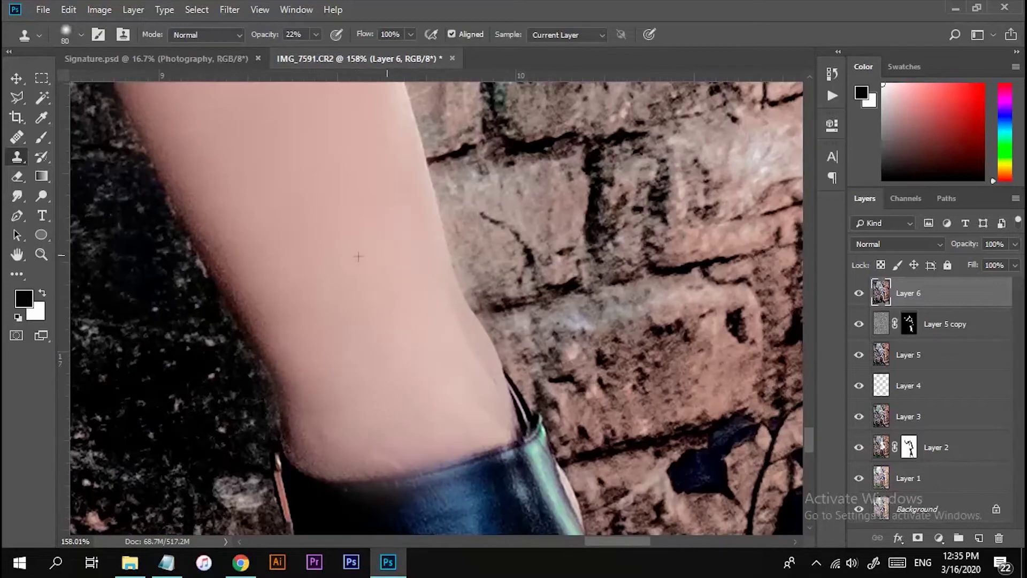
scroll(400, 366, "down", 2)
scroll(400, 366, "down", 3)
scroll(400, 366, "up", 4)
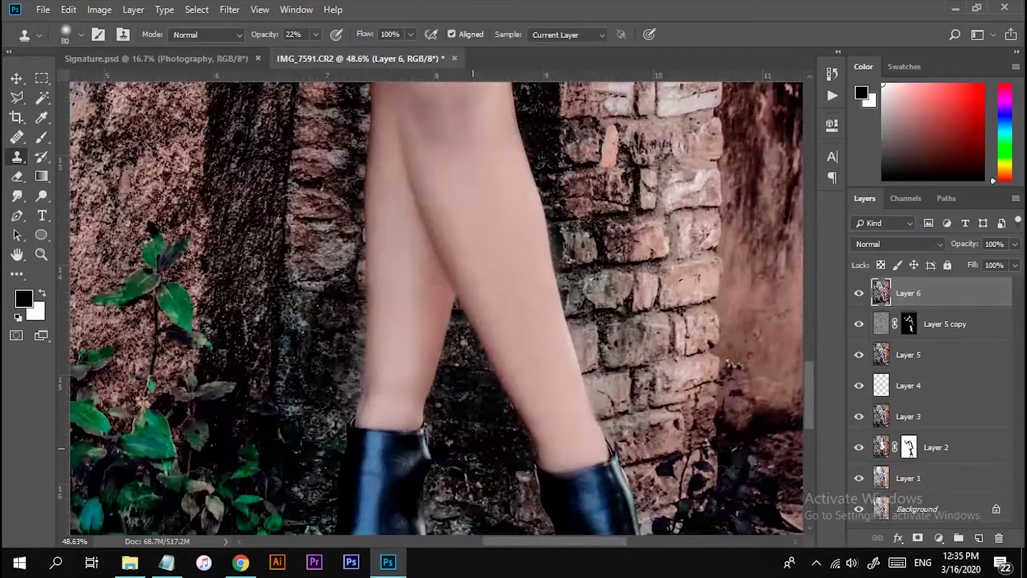
scroll(399, 366, "up", 1)
left_click_drag(408, 257, 445, 362)
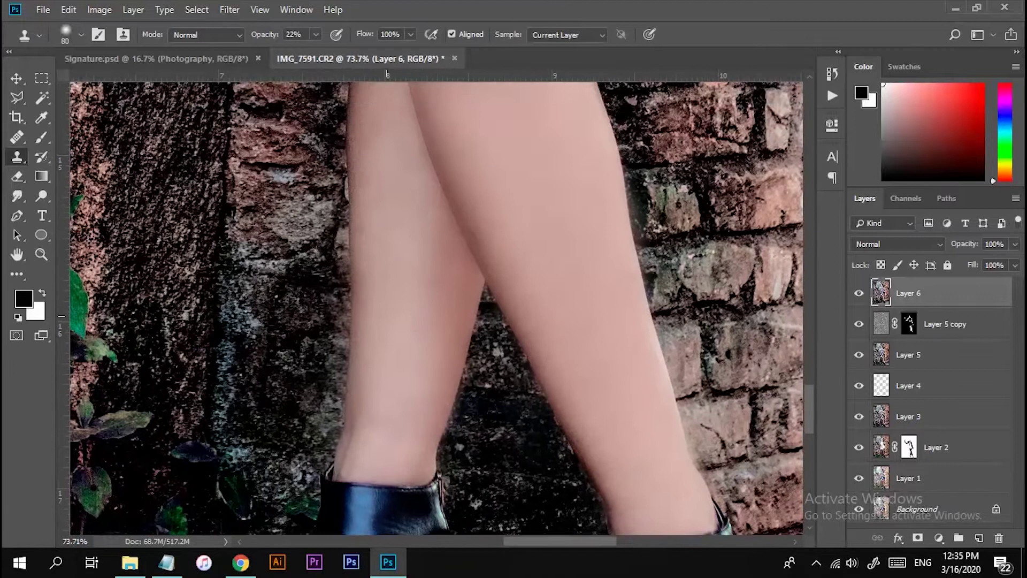
Enlarge the clone brush and smooth the skin at the underarm and elbow
scroll(453, 403, "down", 3)
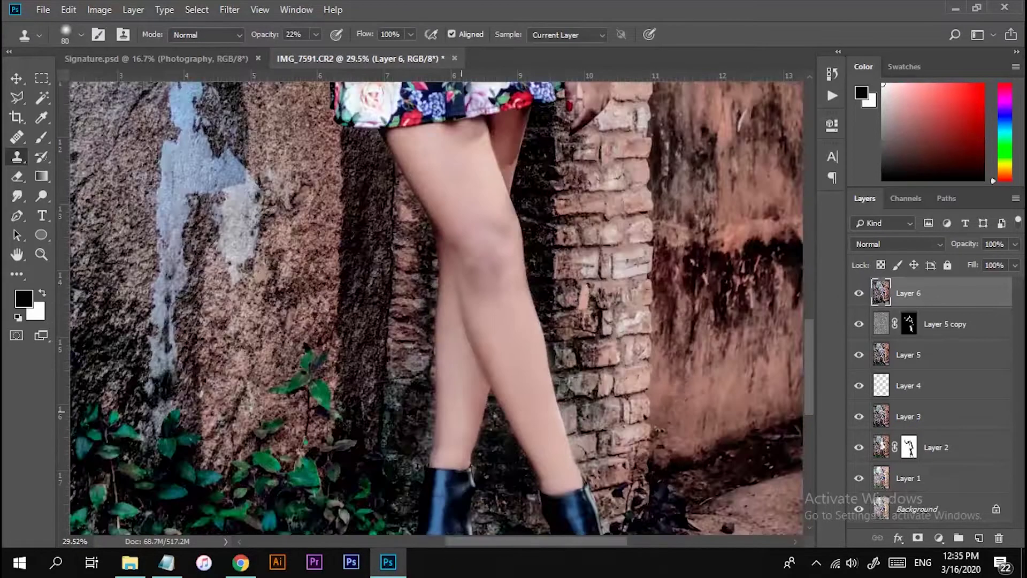
key("]")
key("]")
key("]")
scroll(453, 403, "down", 3)
scroll(453, 403, "up", 3)
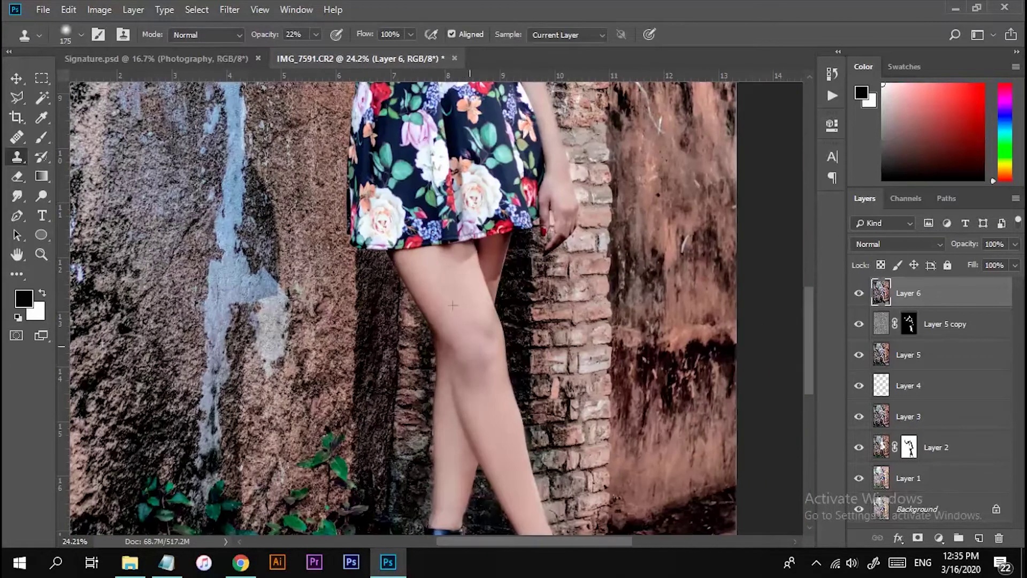
scroll(493, 394, "down", 2)
scroll(395, 172, "up", 5)
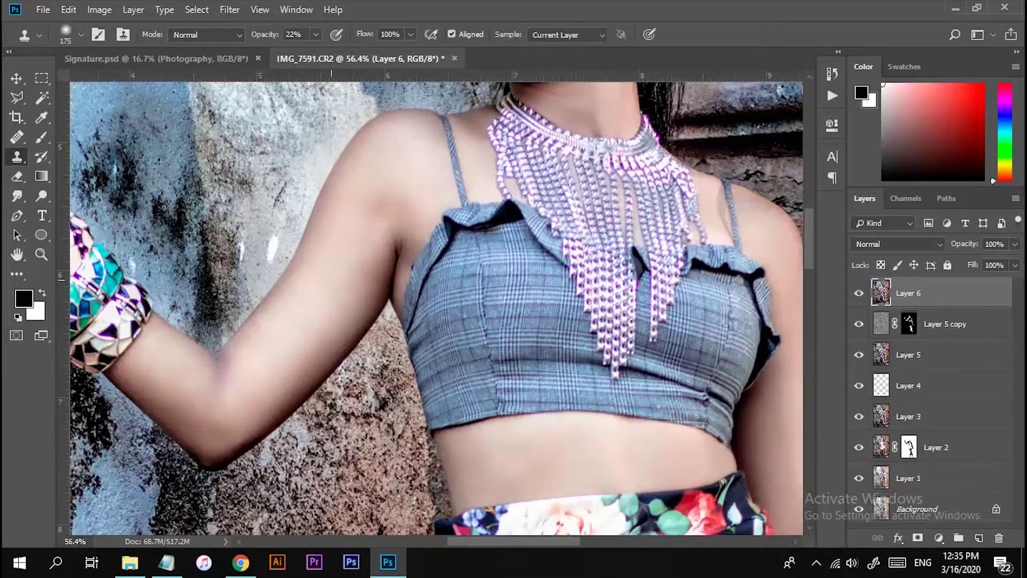
left_click_drag(352, 265, 337, 316)
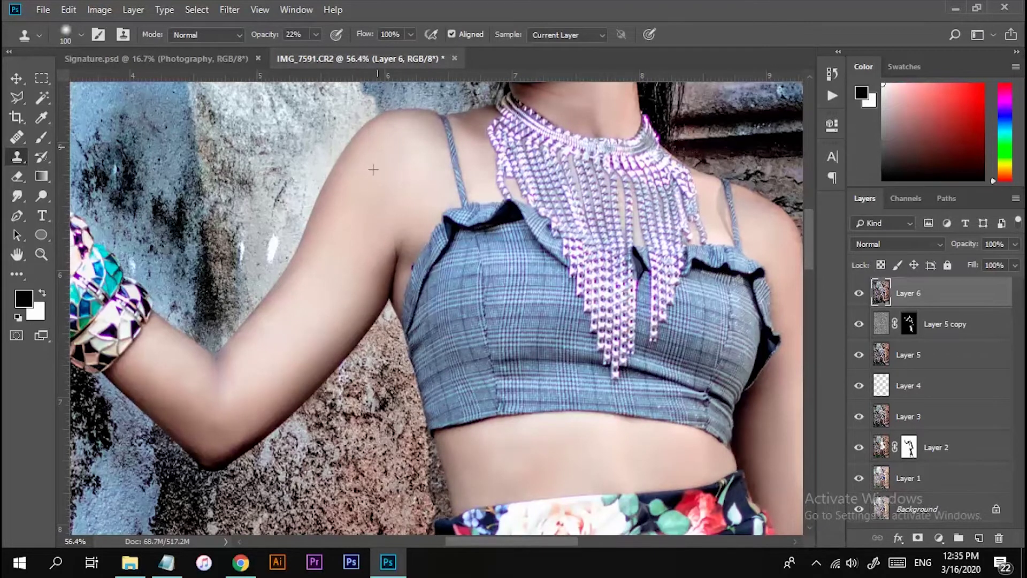
scroll(409, 146, "down", 1)
scroll(416, 338, "up", 3)
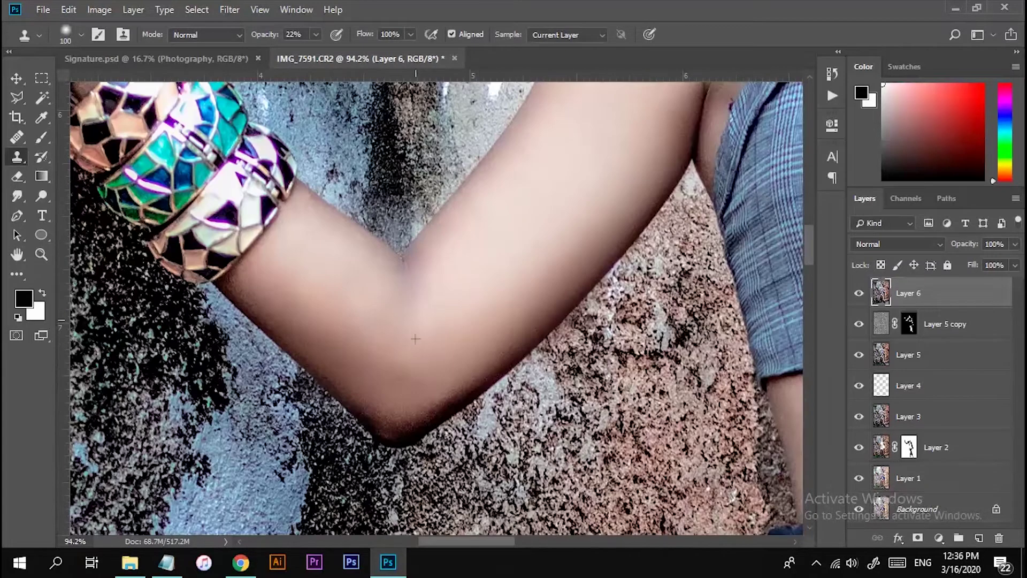
left_click_drag(394, 371, 321, 347)
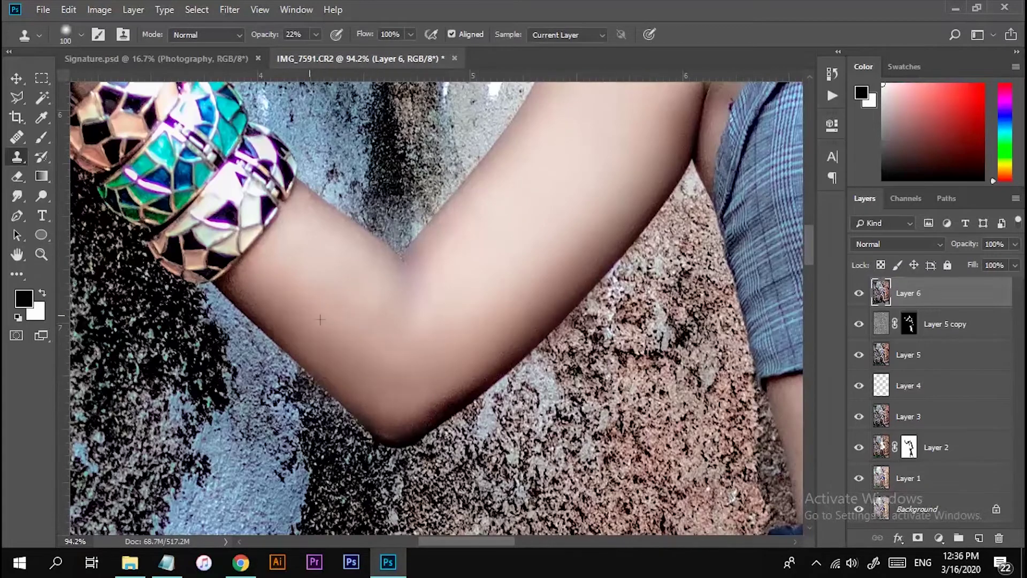
Select Layer 1 in the Layers panel as the base to copy
scroll(375, 343, "down", 3)
scroll(374, 343, "down", 3)
scroll(439, 407, "up", 5)
scroll(438, 406, "down", 3)
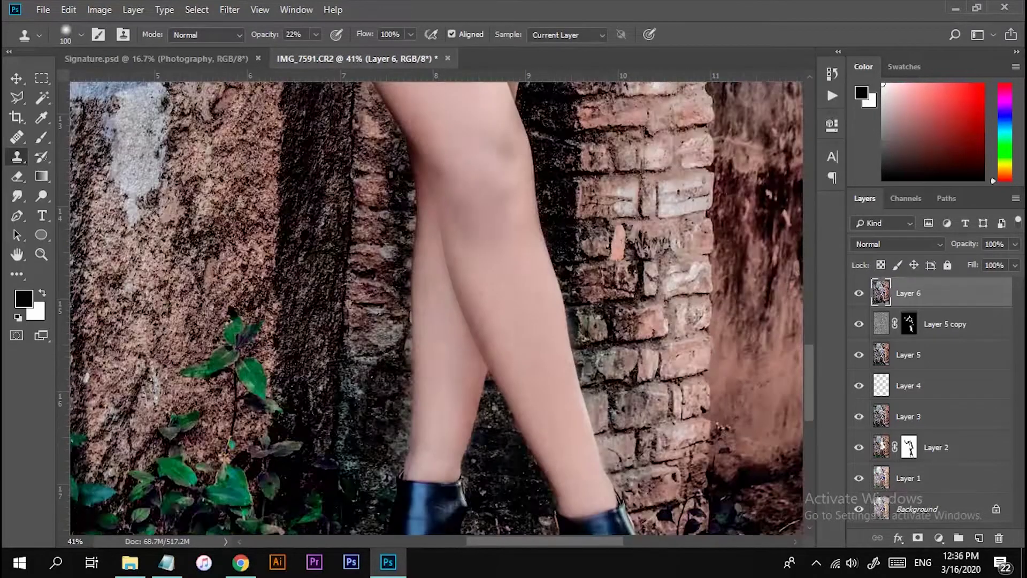
scroll(439, 407, "up", 1)
scroll(509, 338, "down", 2)
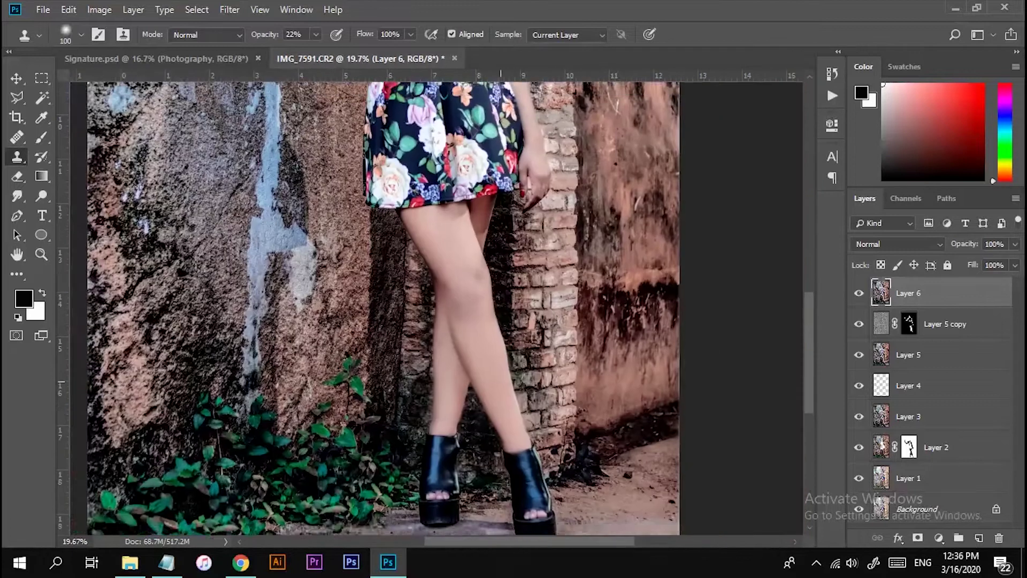
scroll(509, 338, "down", 2)
scroll(509, 338, "up", 3)
scroll(439, 310, "down", 2)
scroll(439, 310, "down", 1)
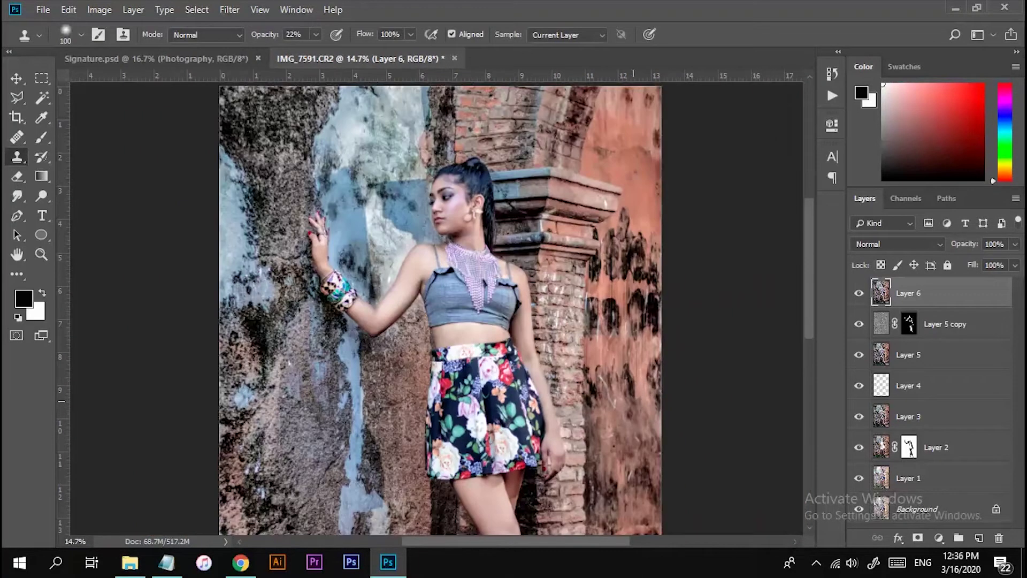
left_click(908, 482)
key("ctrl+shift+bracketright")
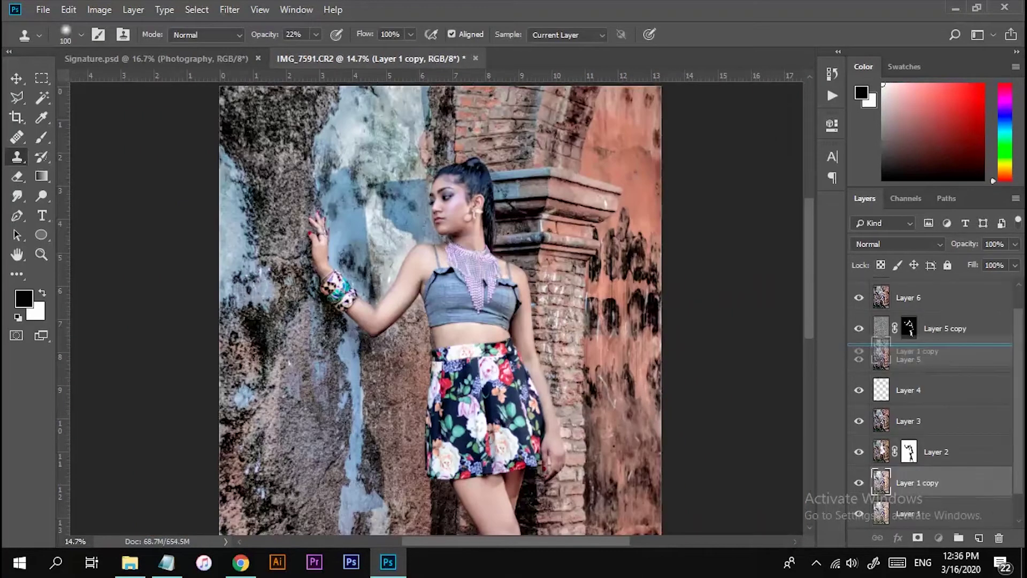
key("ctrl+alt+shift+e")
key("alt+bracketleft")
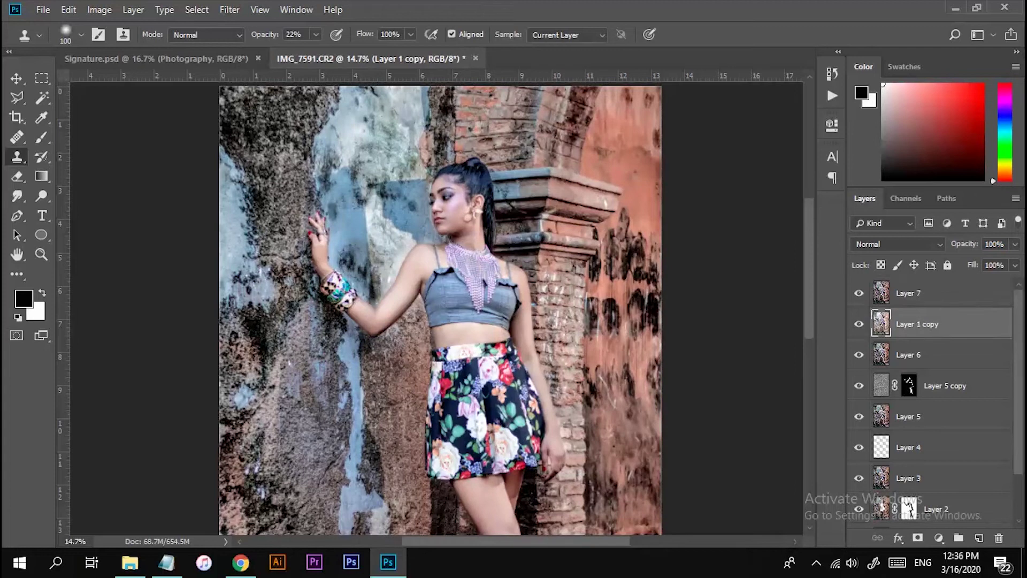
key("Delete")
key("ctrl+j")
key("ctrl+bracketright")
key("ctrl+bracketright")
key("ctrl+bracketright")
key("alt+bracketright")
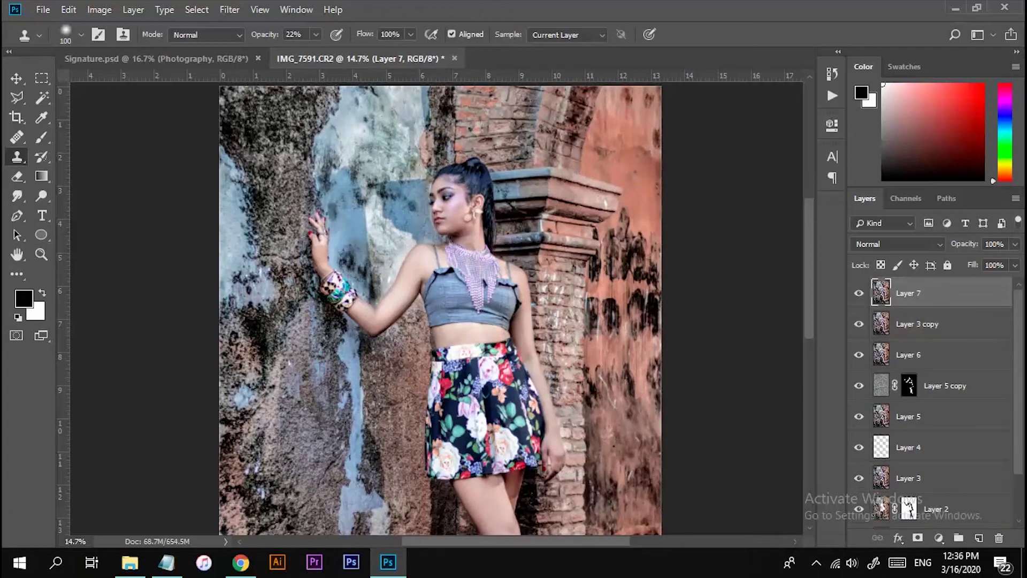
scroll(428, 308, "up", 2)
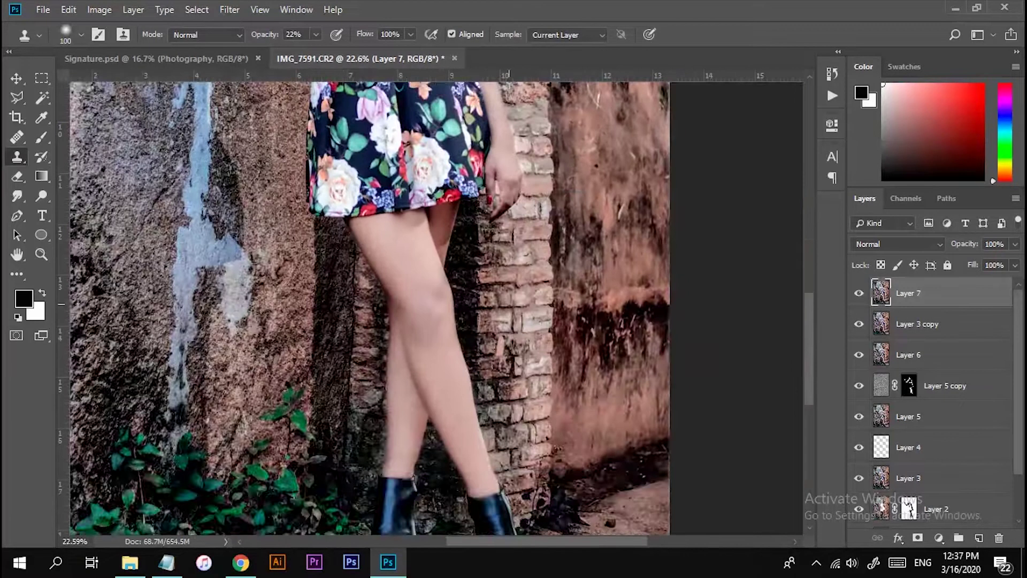
scroll(341, 237, "up", 2)
key("b")
key("x")
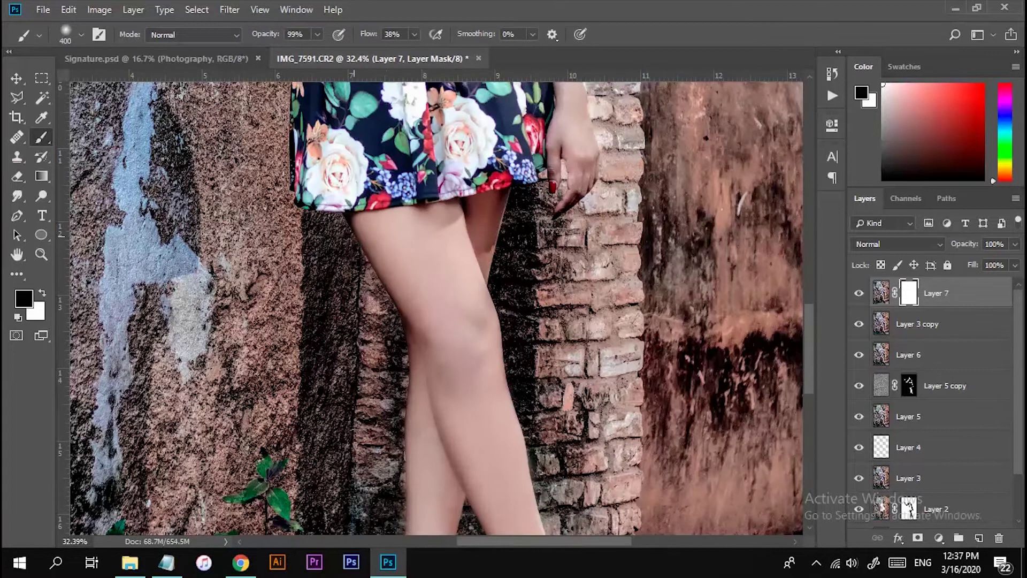
left_click(423, 328)
left_click_drag(424, 328, 394, 184)
scroll(372, 458, "up", 4)
scroll(460, 359, "up", 4)
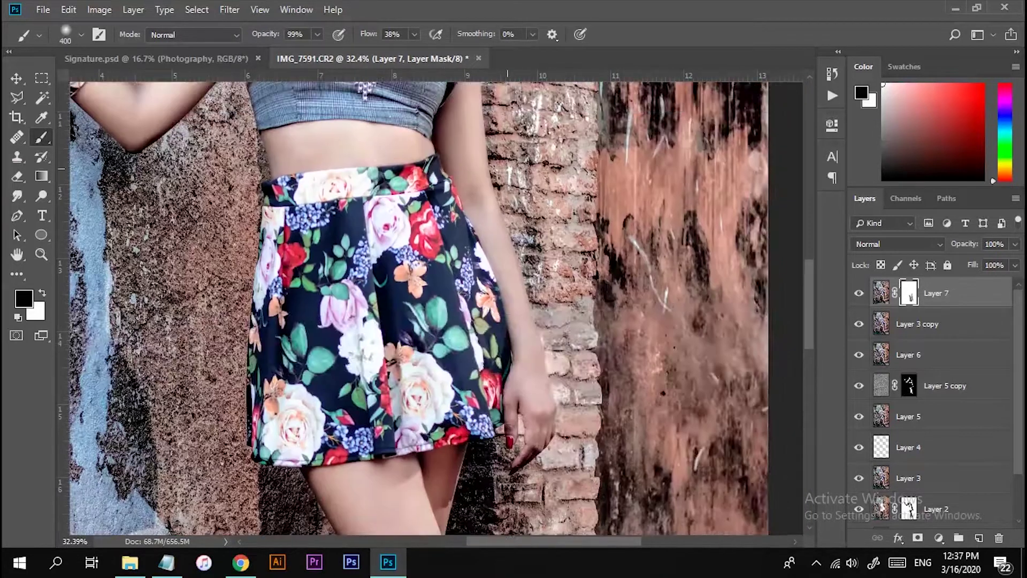
scroll(551, 259, "up", 4)
scroll(279, 317, "down", 5)
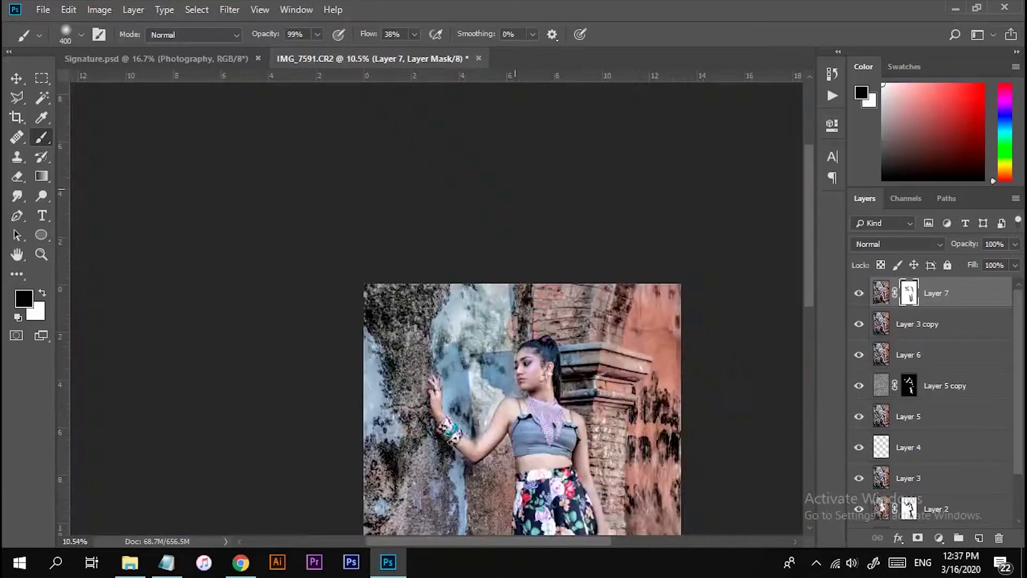
scroll(492, 221, "up", 5)
scroll(493, 221, "up", 2)
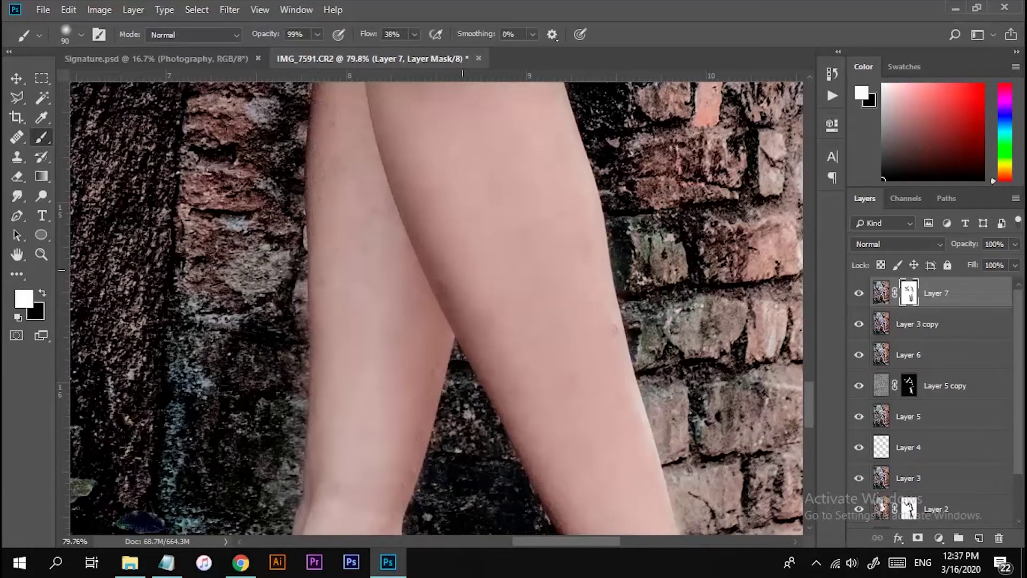
scroll(578, 321, "up", 3)
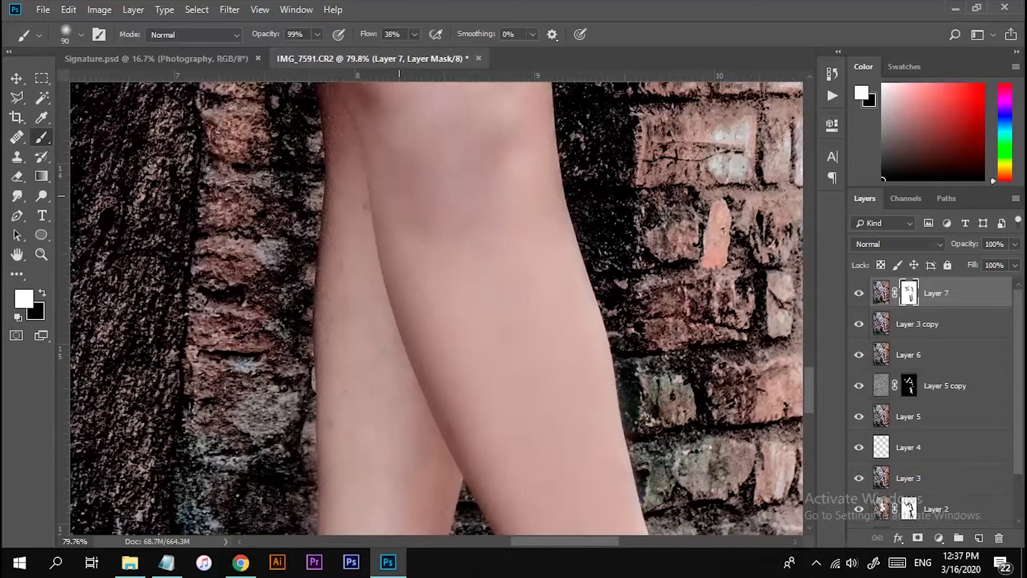
scroll(535, 240, "up", 3)
scroll(492, 171, "up", 3)
scroll(436, 308, "up", 1)
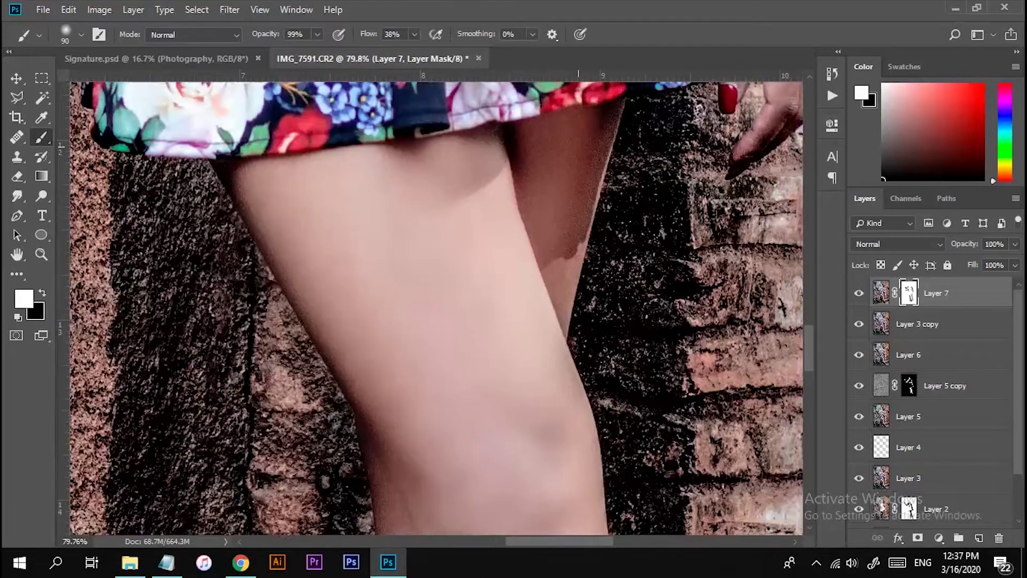
scroll(436, 308, "down", 3)
scroll(436, 308, "down", 4)
scroll(531, 343, "down", 3)
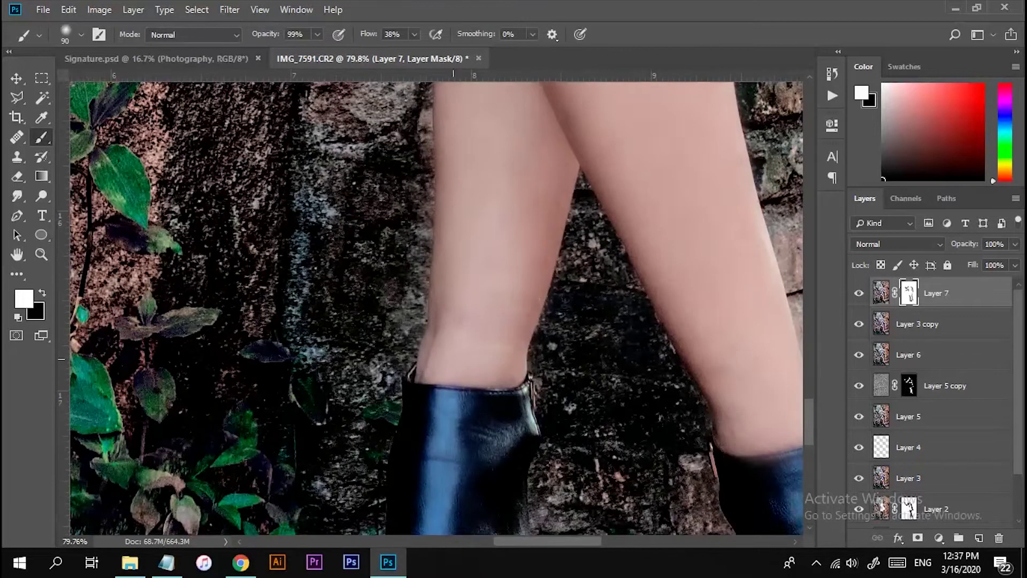
scroll(531, 343, "up", 3)
scroll(514, 375, "down", 4)
scroll(493, 454, "down", 1)
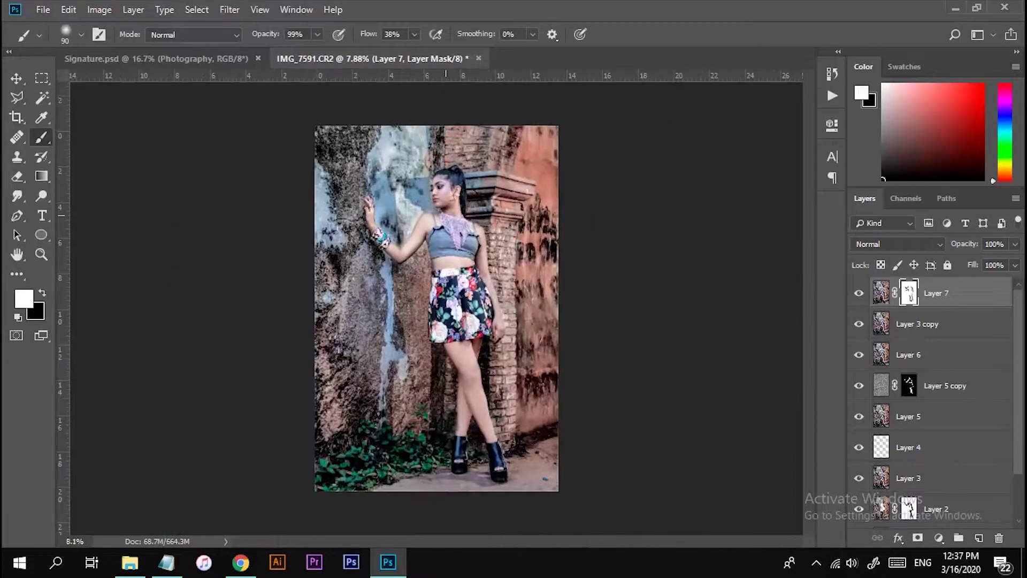
scroll(402, 202, "up", 5)
scroll(421, 329, "down", 5)
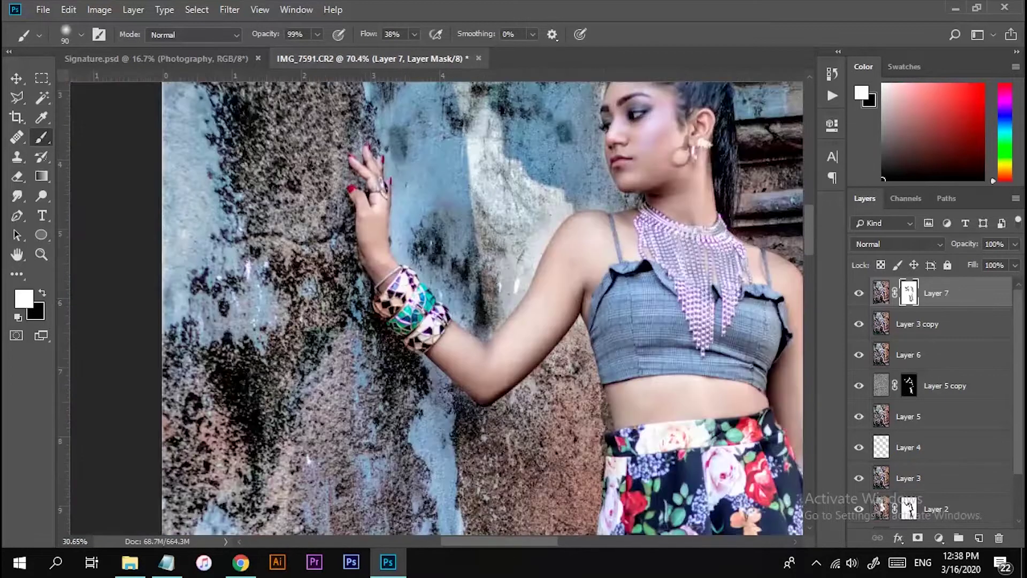
scroll(422, 329, "down", 3)
Stamp all visible layers into a new merged Layer 8
key("x")
key("ctrl+alt+shift+e")
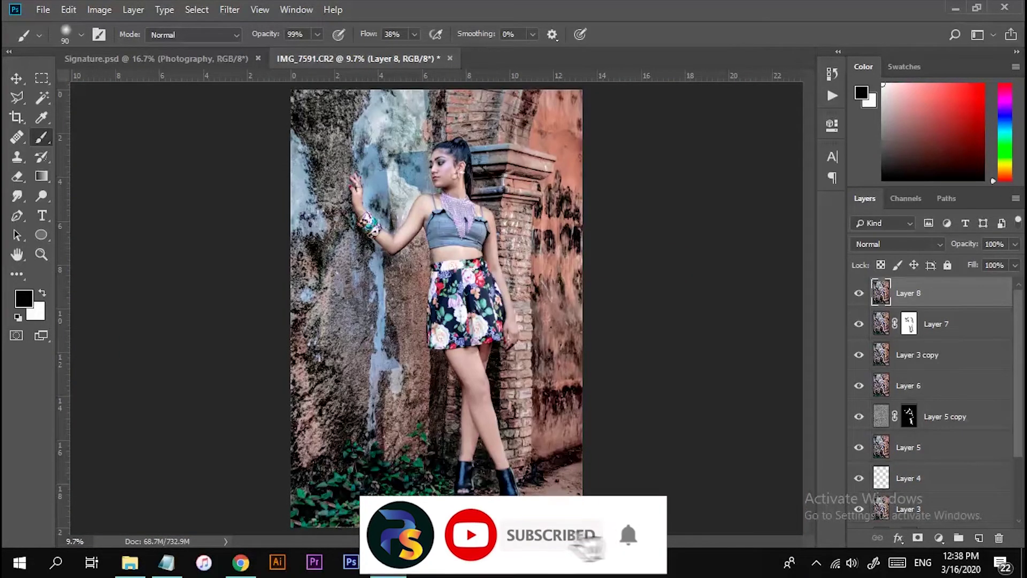
scroll(443, 167, "up", 5)
Magic Wand the face skin, feather it, and raise the Levels midtones to brighten it
key("w")
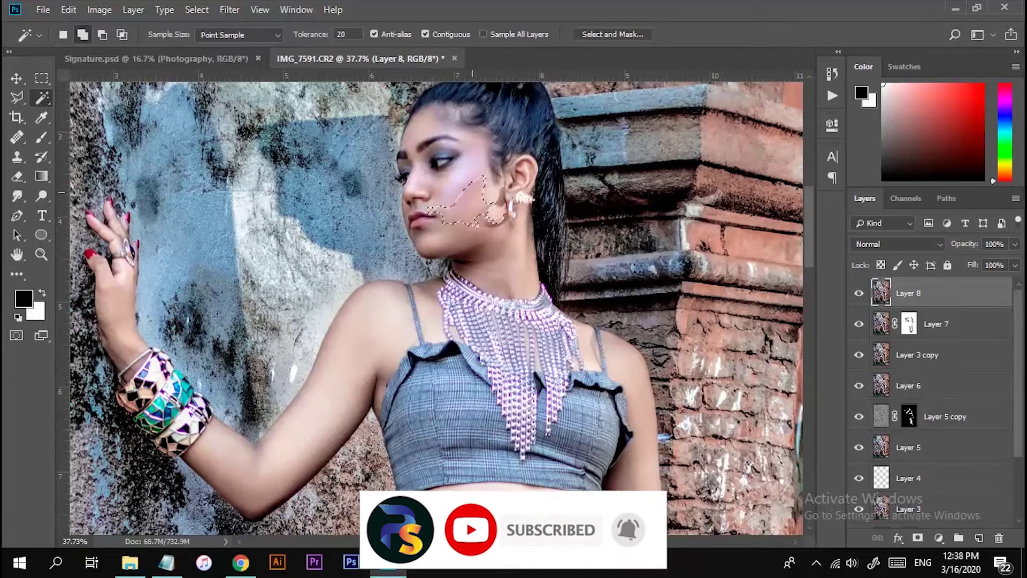
left_click(466, 177)
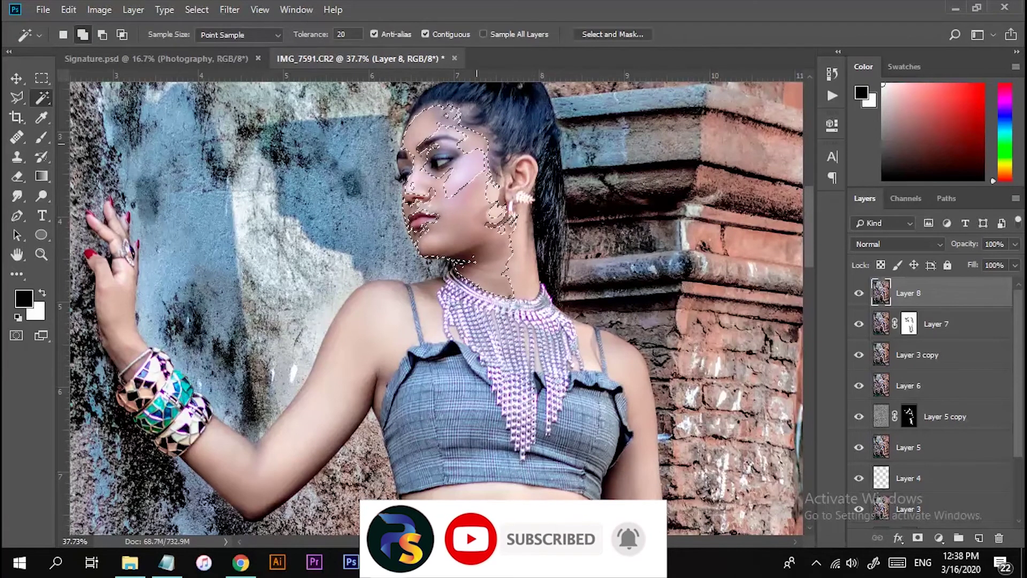
key("shift+F6")
key("Return")
key("ctrl+l")
left_click_drag(797, 258, 786, 258)
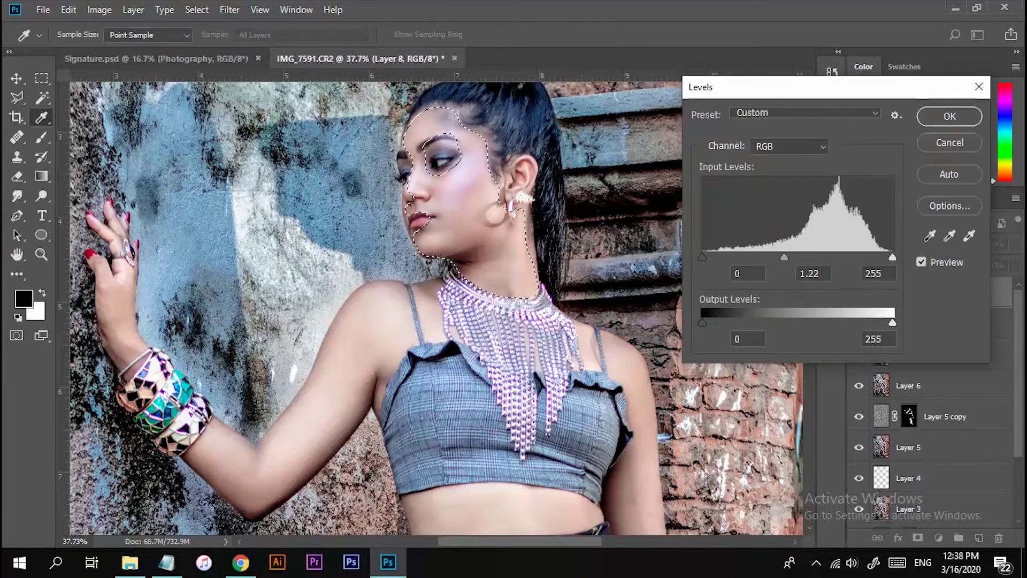
key("Return")
Reduce Yellows in Selective Color by -36 on the face
scroll(394, 294, "down", 5)
scroll(394, 295, "up", 2)
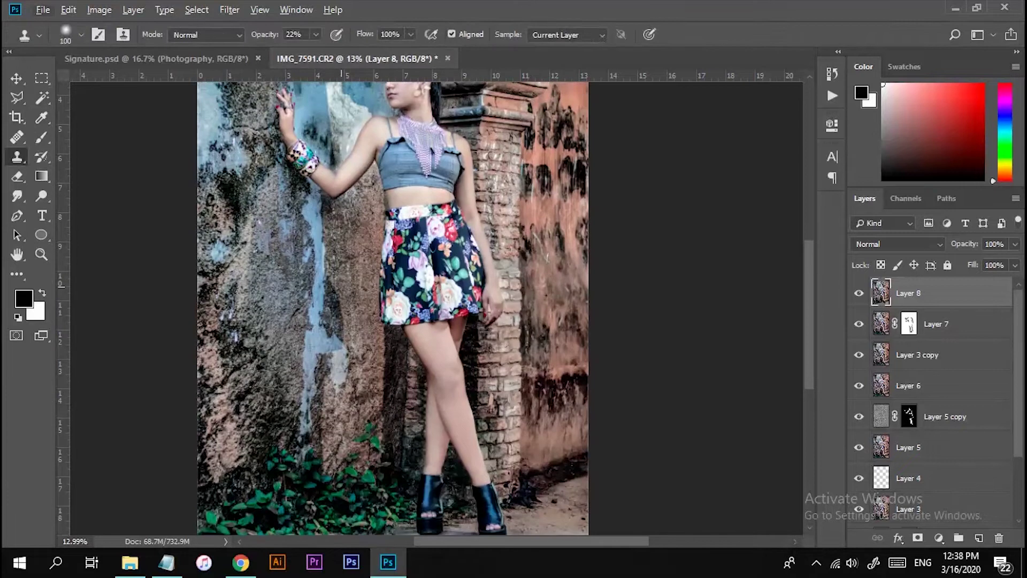
type("-36")
key("Return")
Apply Color Balance +12/-9/-14 to the face skin
scroll(393, 308, "down", 3)
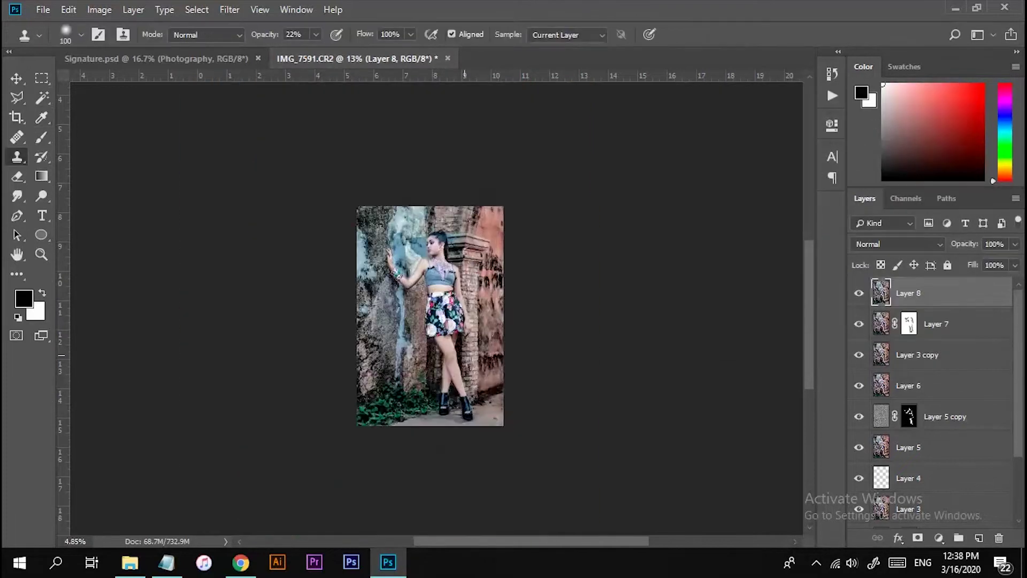
scroll(436, 308, "up", 1)
key("ctrl+b")
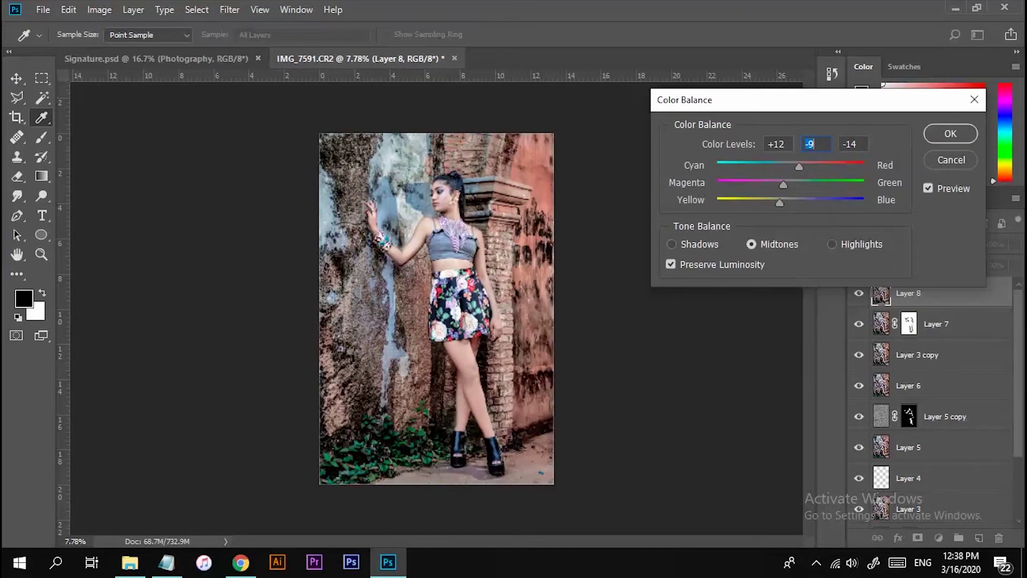
key("Return")
key("s")
scroll(455, 214, "up", 2)
scroll(455, 214, "up", 2)
scroll(455, 214, "down", 1)
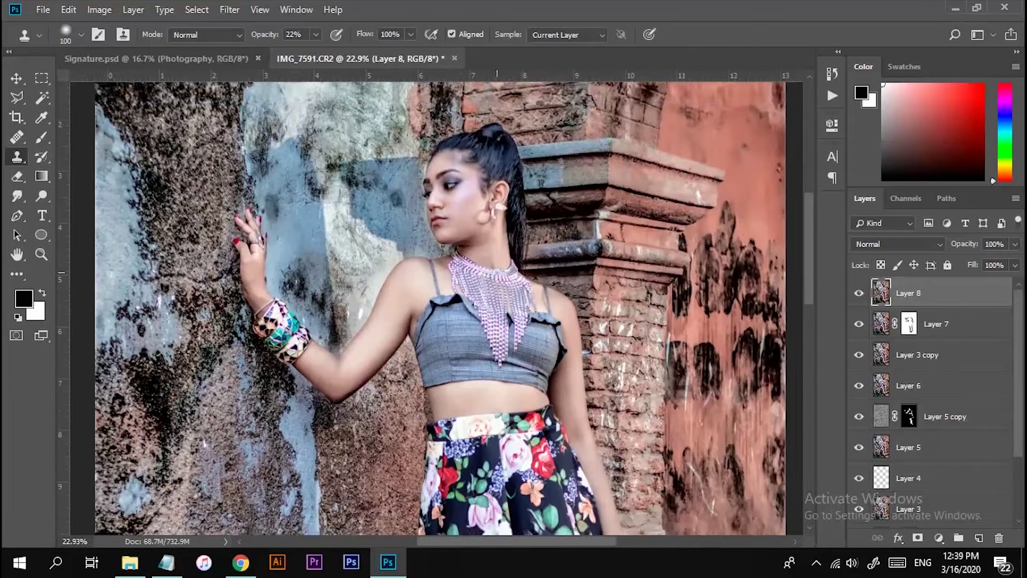
scroll(436, 308, "down", 3)
Quick-select the pinkish right wall and shift its Hue toward orange, then deselect
key("w")
right_click(41, 97)
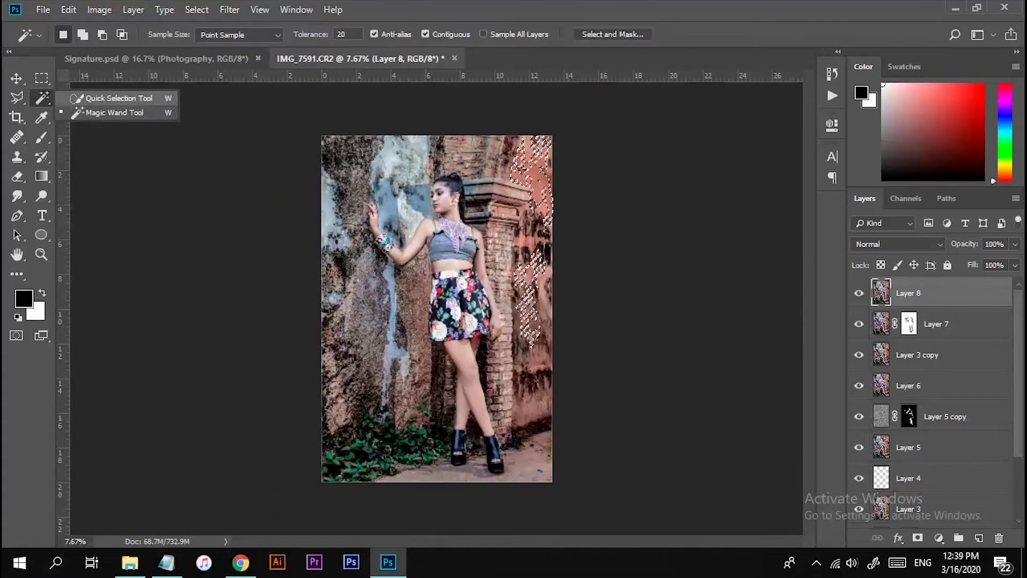
left_click(101, 97)
key("ctrl+u")
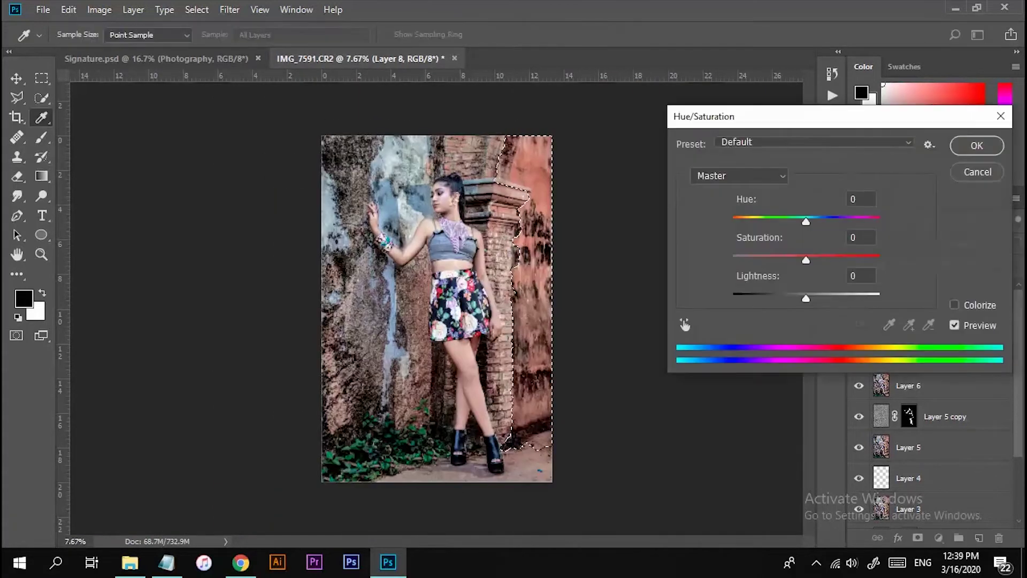
key("Return")
key("ctrl+d")
scroll(496, 460, "up", 1)
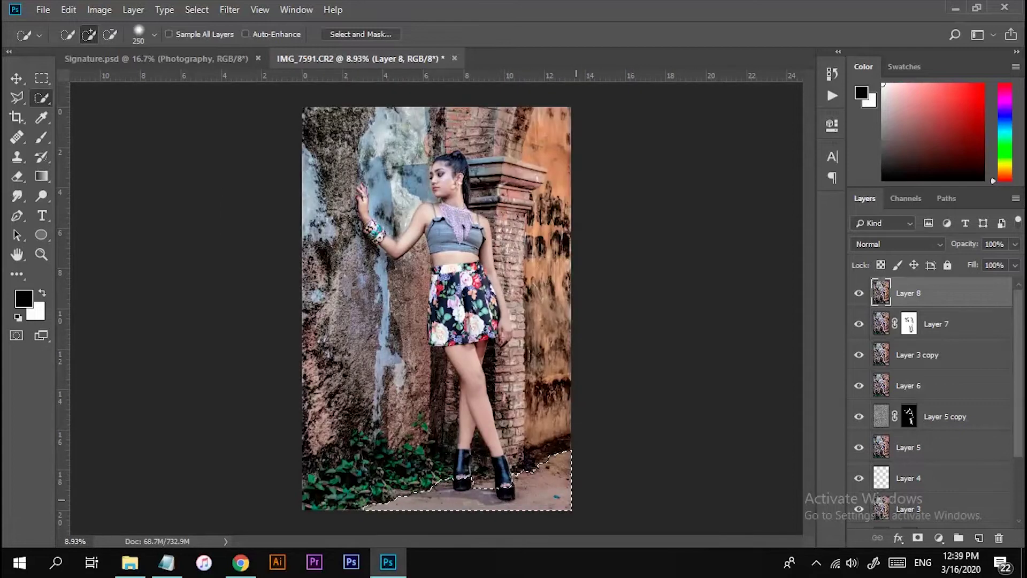
Recolour the ground bluish with Hue +180 and Saturation +27, then deselect
key("ctrl+alt+u")
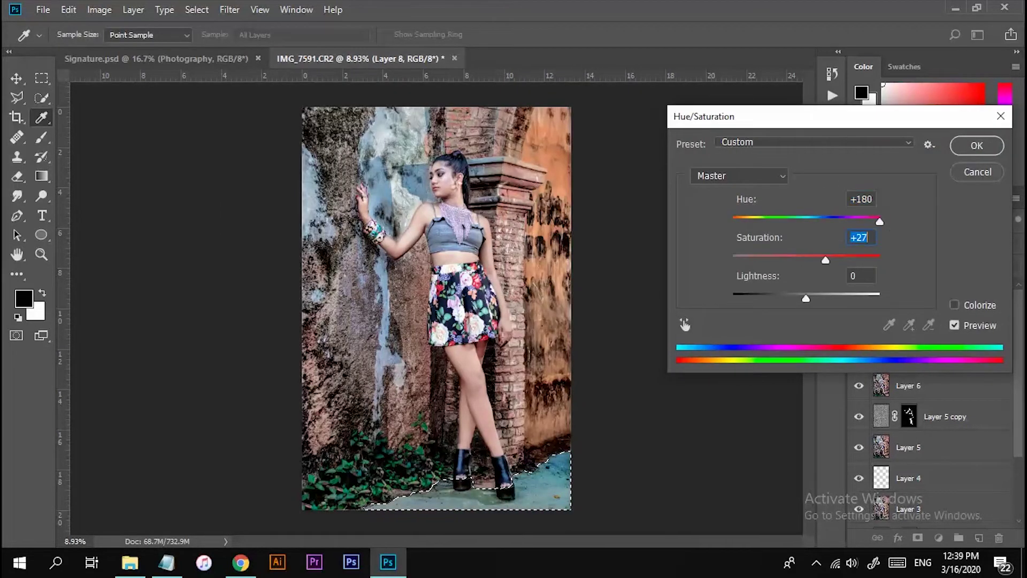
key("Tab")
key("Return")
key("w")
key("ctrl+d")
scroll(437, 309, "down", 2)
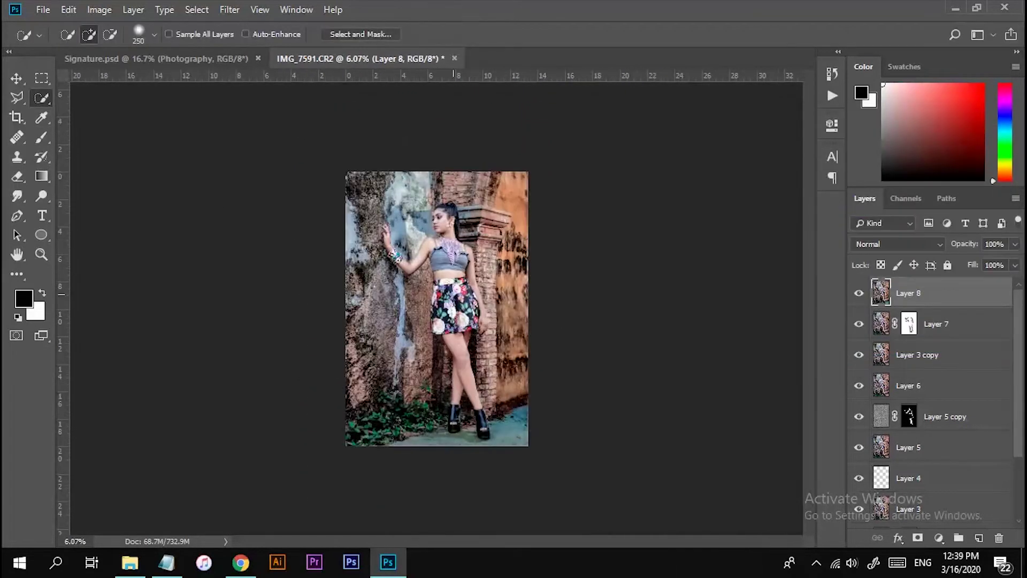
scroll(448, 297, "up", 2)
scroll(447, 297, "up", 3)
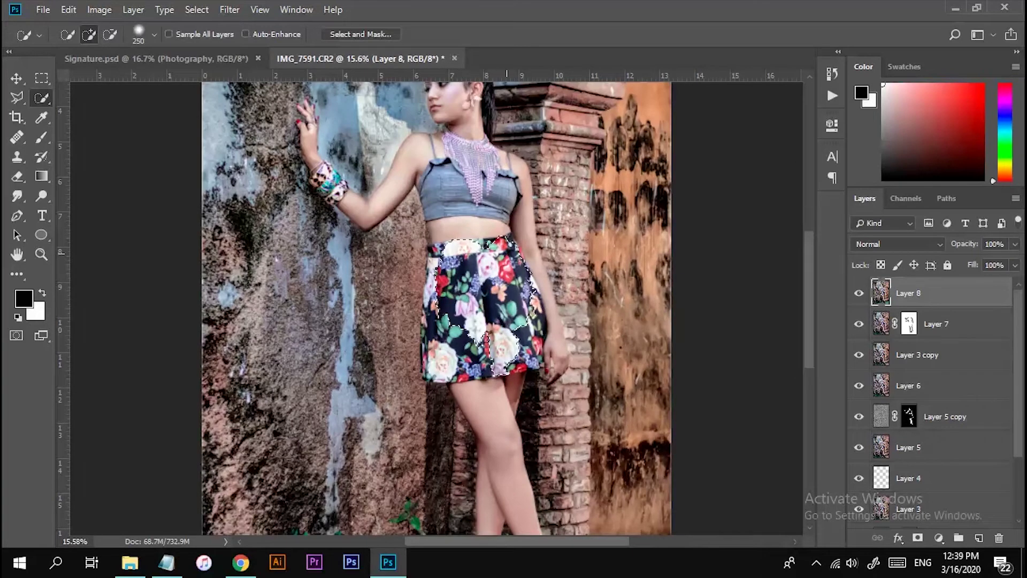
Quick Mask the floral skirt and boost its Hue/Saturation to make it more vivid
key("b")
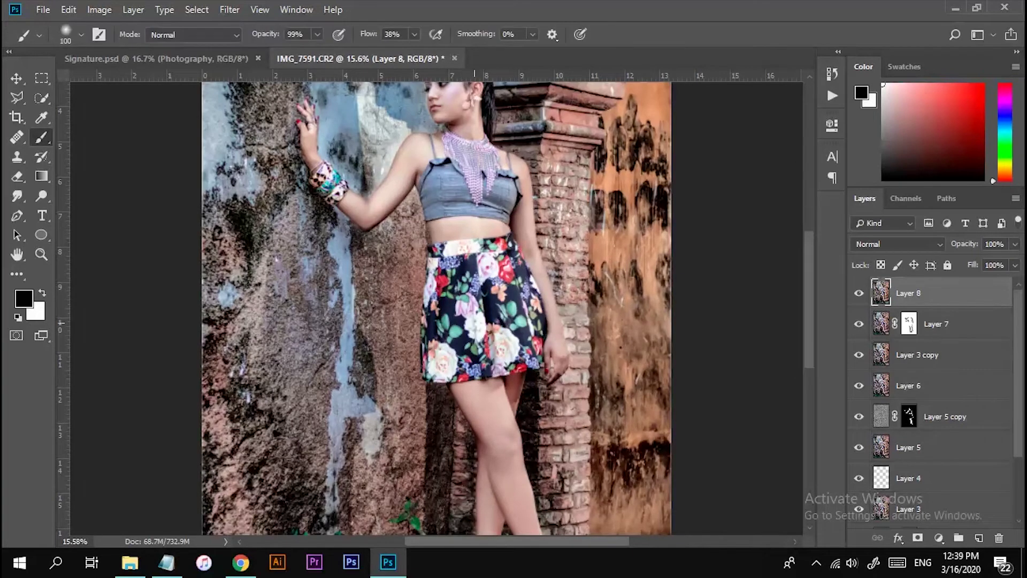
key("q")
left_click_drag(476, 323, 522, 311)
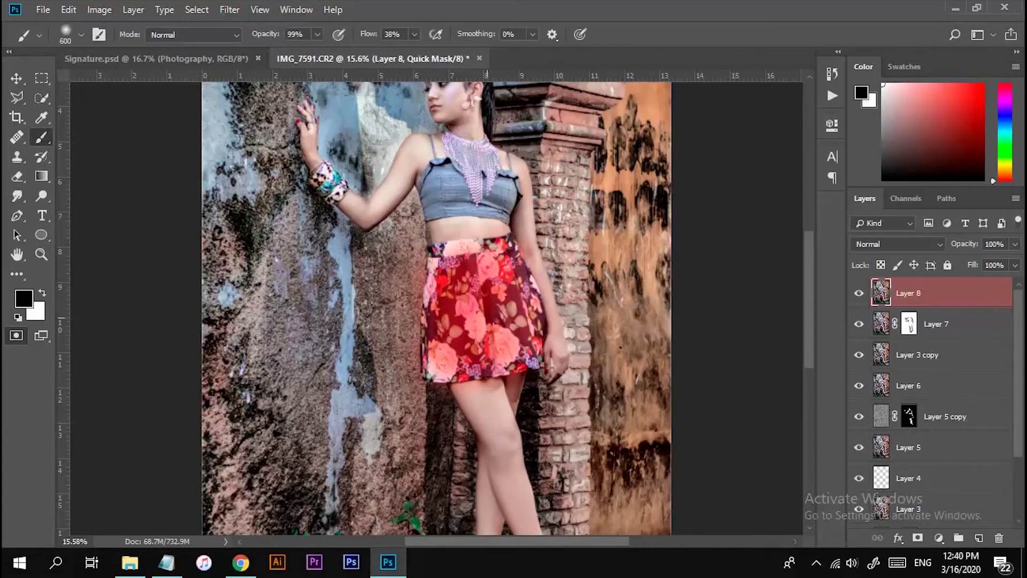
key("q")
key("ctrl+u")
type("-1978")
key("Return")
Apply Color Balance and Levels adjustments to the skirt selection
key("ctrl+b")
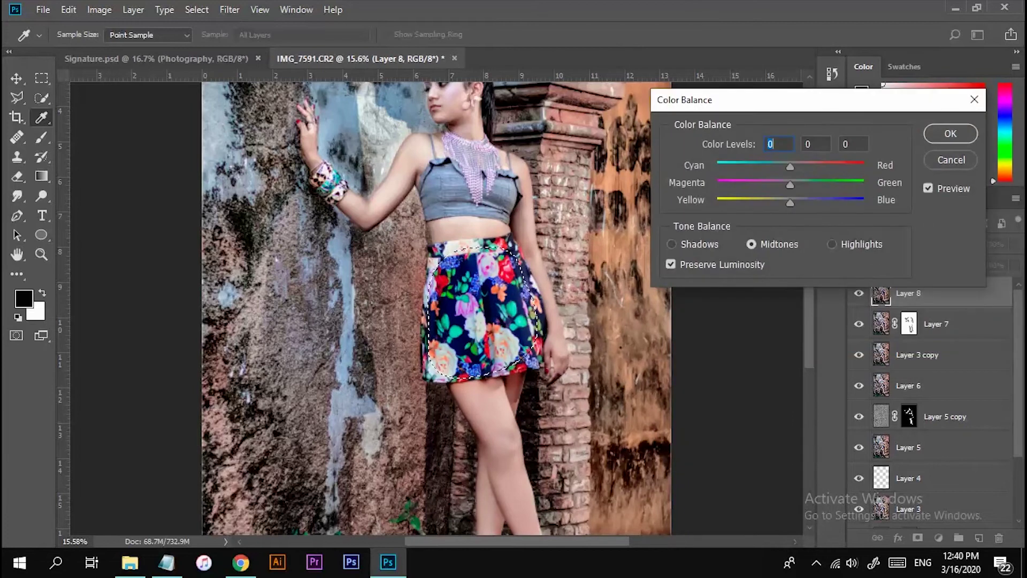
key("Return")
key("b")
key("ctrl+l")
key("Return")
scroll(435, 330, "down", 3)
scroll(434, 330, "up", 5)
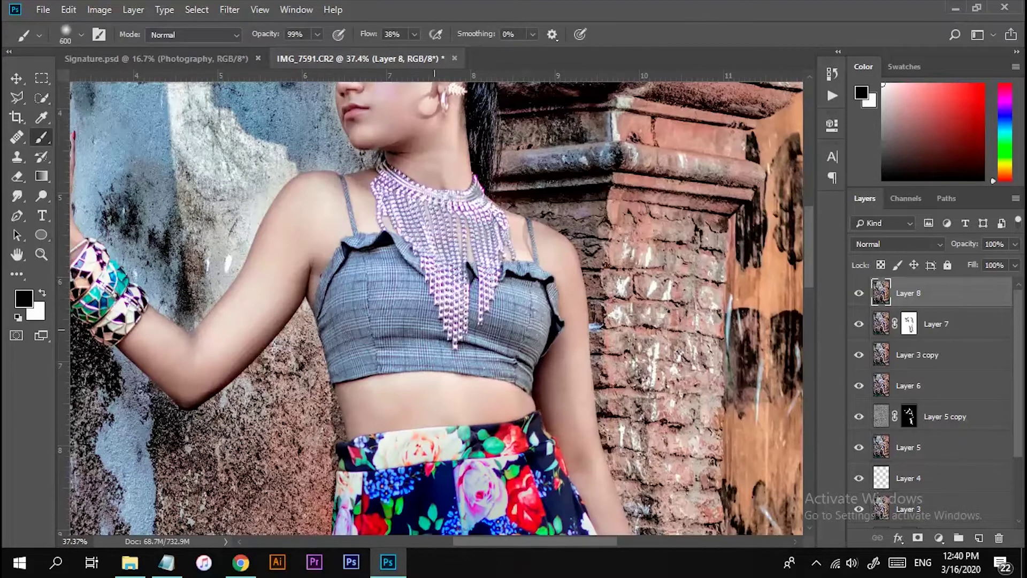
Select the grey crop top, feather it, and darken it with Levels midtone 0.62
key("w")
left_click_drag(435, 330, 527, 332)
key("shift+F6")
key("Return")
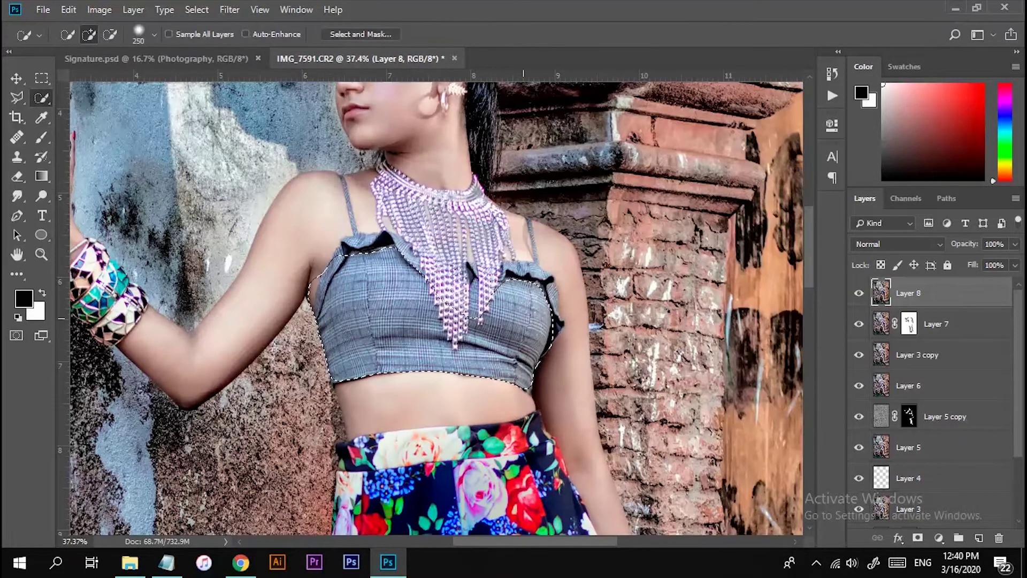
key("ctrl+l")
type("0.62")
key("Return")
key("b")
scroll(440, 282, "down", 3)
Zoom in on the eye and set a smaller brush with Multiply blending
scroll(440, 282, "up", 4)
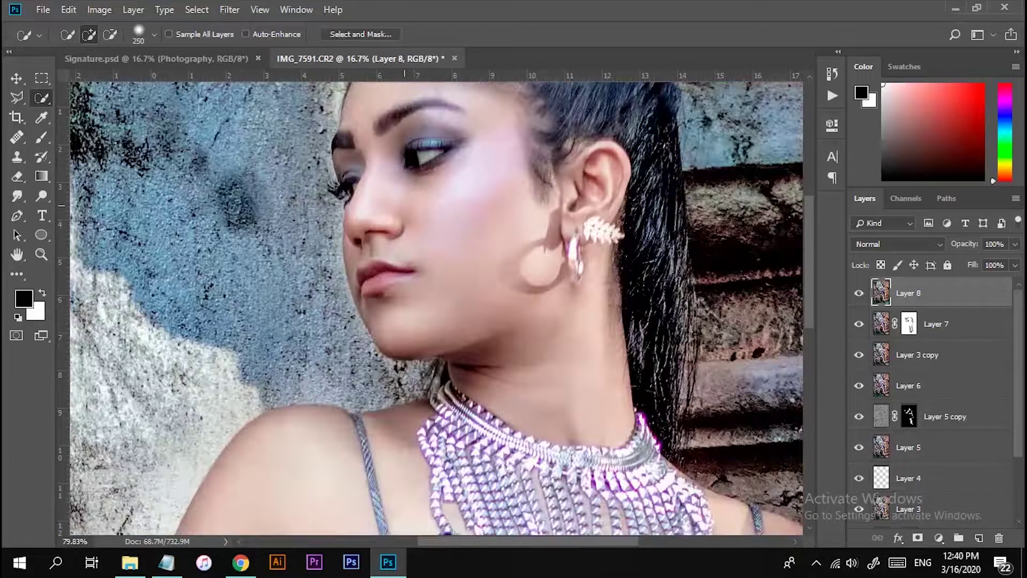
scroll(441, 282, "up", 2)
scroll(440, 282, "up", 1)
key("bracketleft")
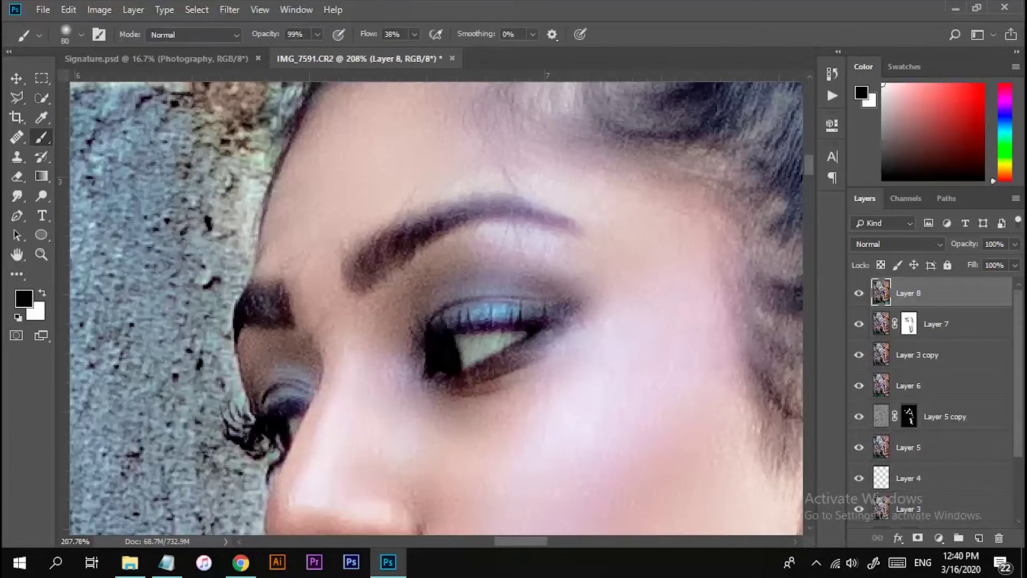
left_click(193, 35)
left_click(177, 104)
key("bracketleft")
Try darkening eyebrow strokes, undo them, and return the brush to Normal blending
left_click_drag(377, 260, 562, 215)
key("ctrl+z")
key("7")
left_click_drag(353, 279, 394, 259)
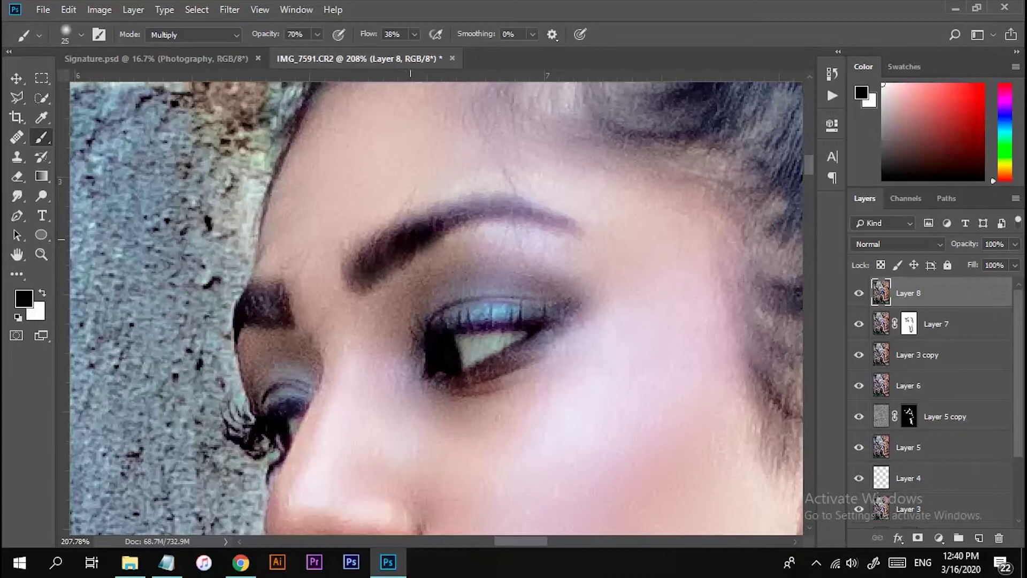
key("ctrl+z")
type("99")
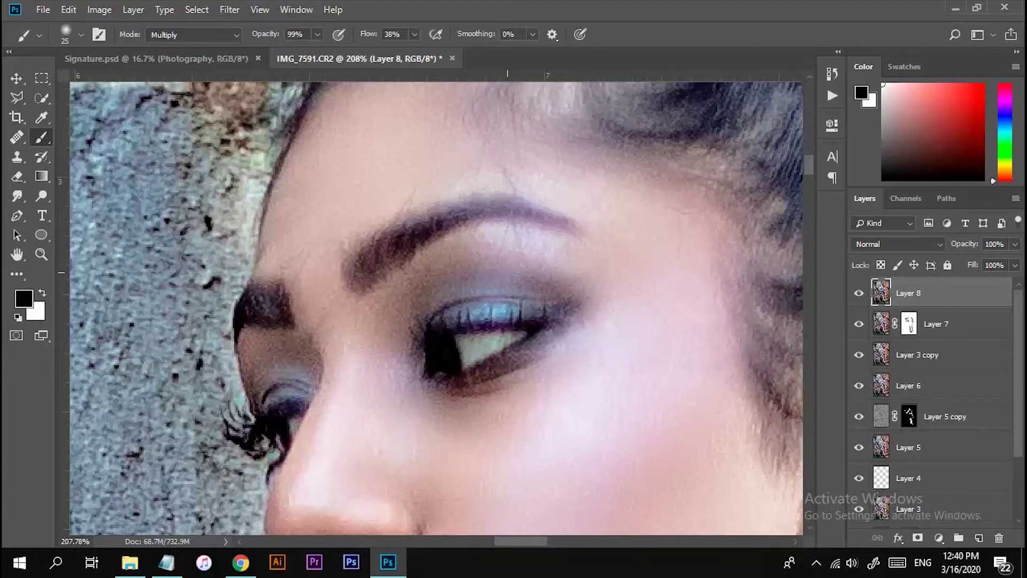
left_click(192, 35)
left_click(160, 39)
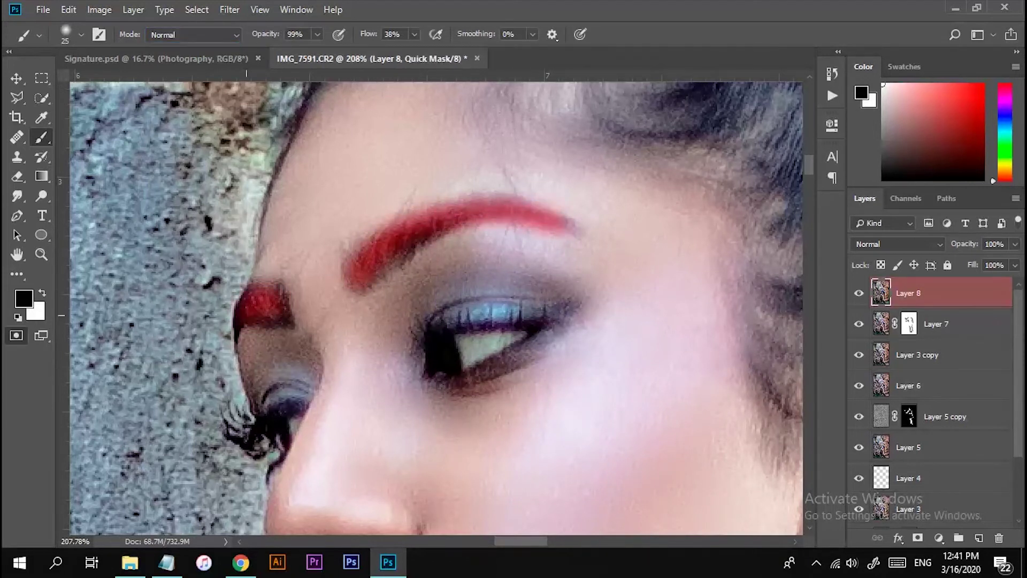
Deepen the eyebrows with a Quick Mask selection and a 0.66 Levels midtone, then deselect
key("q")
key("ctrl+l")
key("Return")
key("ctrl+minus")
key("ctrl+minus")
key("ctrl+minus")
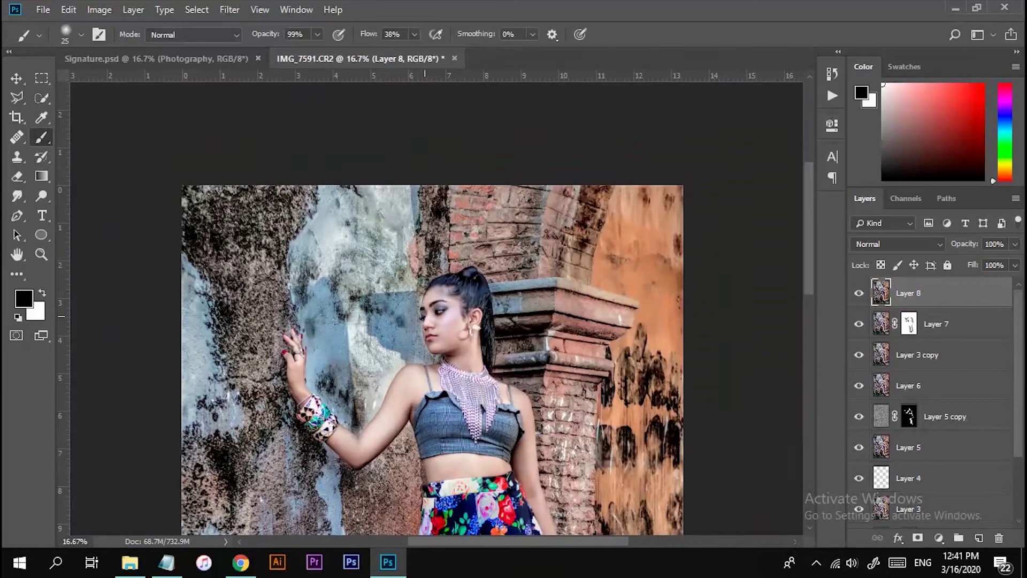
scroll(428, 316, "up", 10)
key("q")
key("ctrl+l")
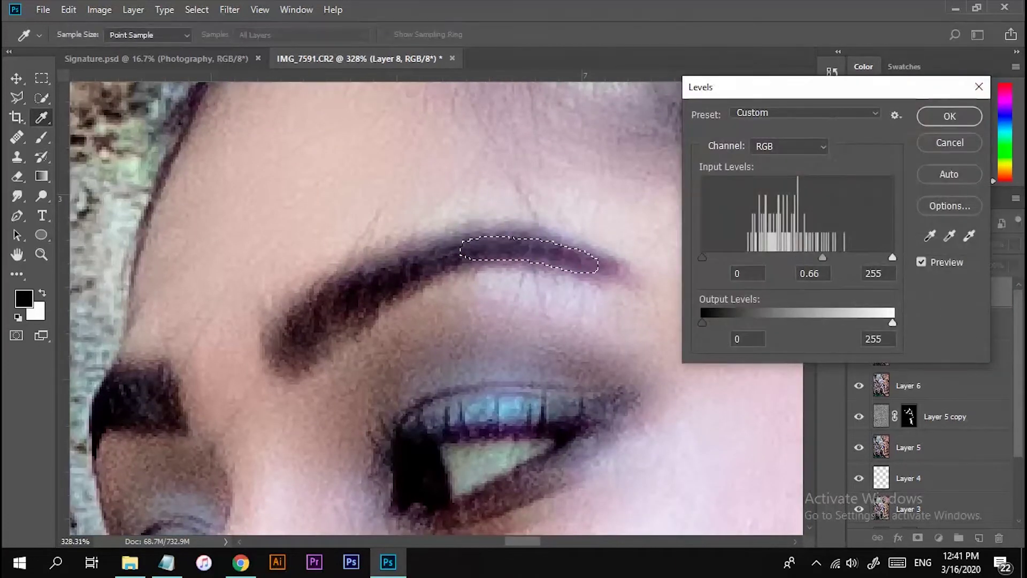
key("Return")
key("ctrl+3")
key("ctrl+d")
key("ctrl+2")
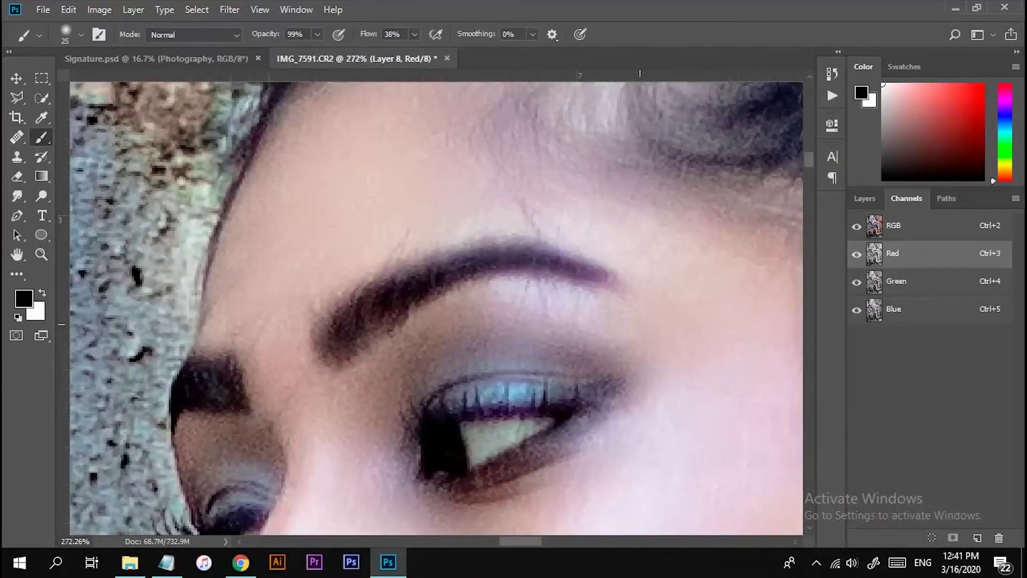
Mask the far eye's lower lash line and darken its midtones with Levels
scroll(658, 300, "up", 2)
scroll(658, 300, "down", 5)
scroll(536, 303, "up", 5)
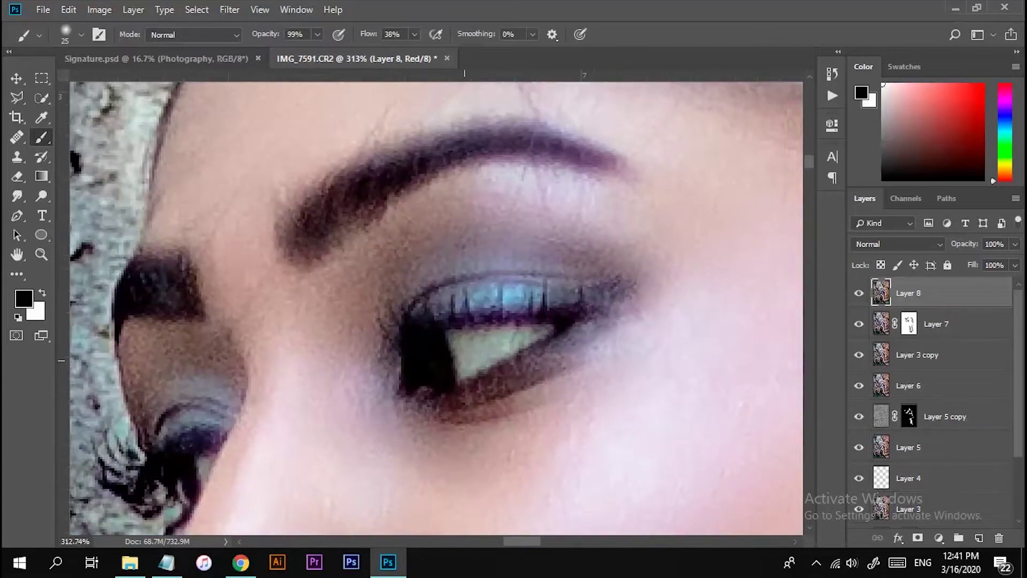
scroll(535, 302, "up", 1)
key("bracketleft")
key("bracketleft")
key("q")
left_click_drag(374, 320, 485, 307)
mouse_move(535, 353)
left_mouse_down()
mouse_move(374, 324)
mouse_move(760, 203)
left_mouse_up()
key("ctrl+minus")
key("ctrl+minus")
key("q")
key("ctrl+l")
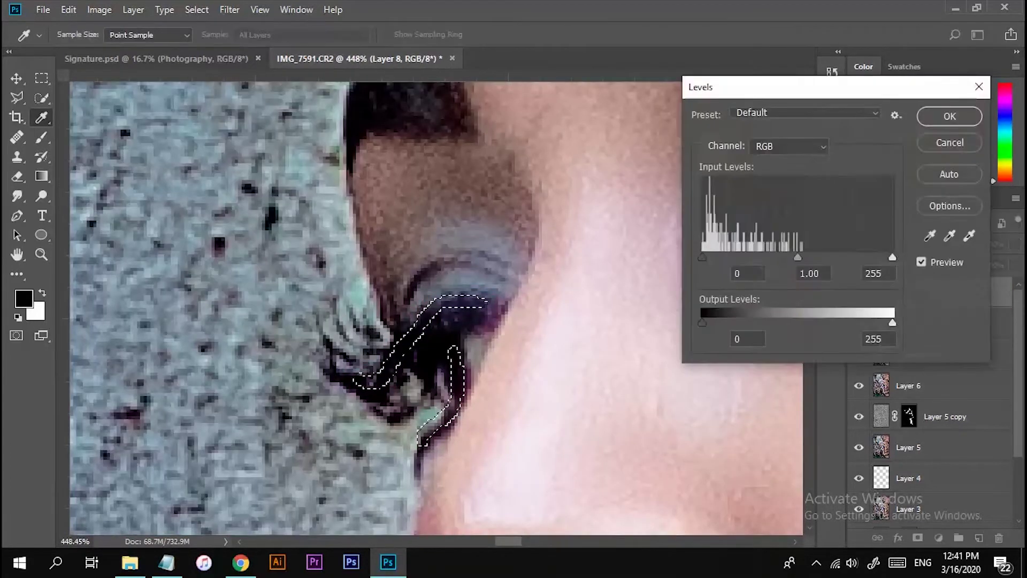
left_click_drag(803, 259, 825, 259)
key("Return")
key("ctrl+d")
scroll(736, 250, "up", 5)
Magic Wand the eye white, feather it, and clean its green tint with Hue/Saturation
key("w")
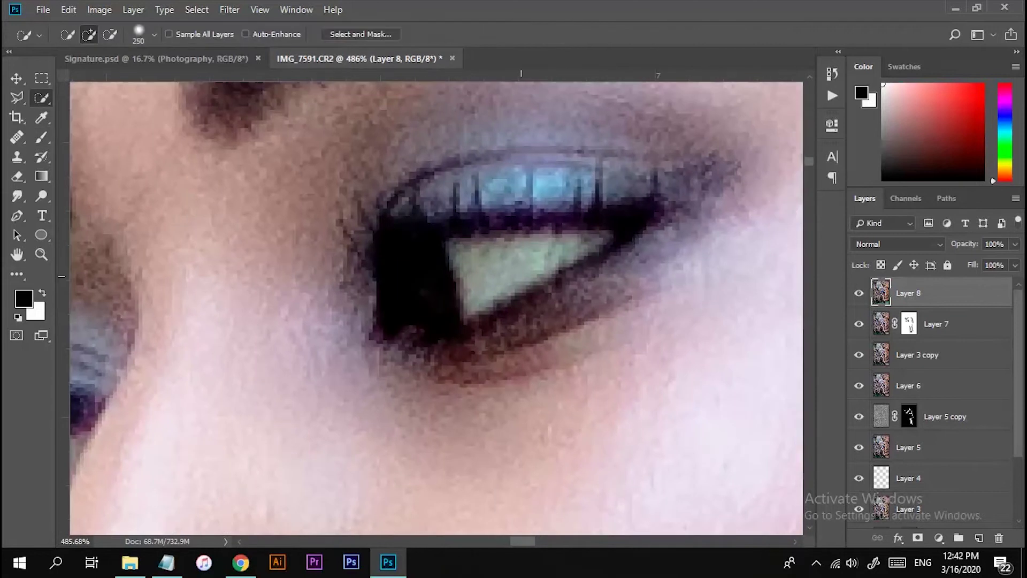
right_click(42, 98)
left_click(102, 113)
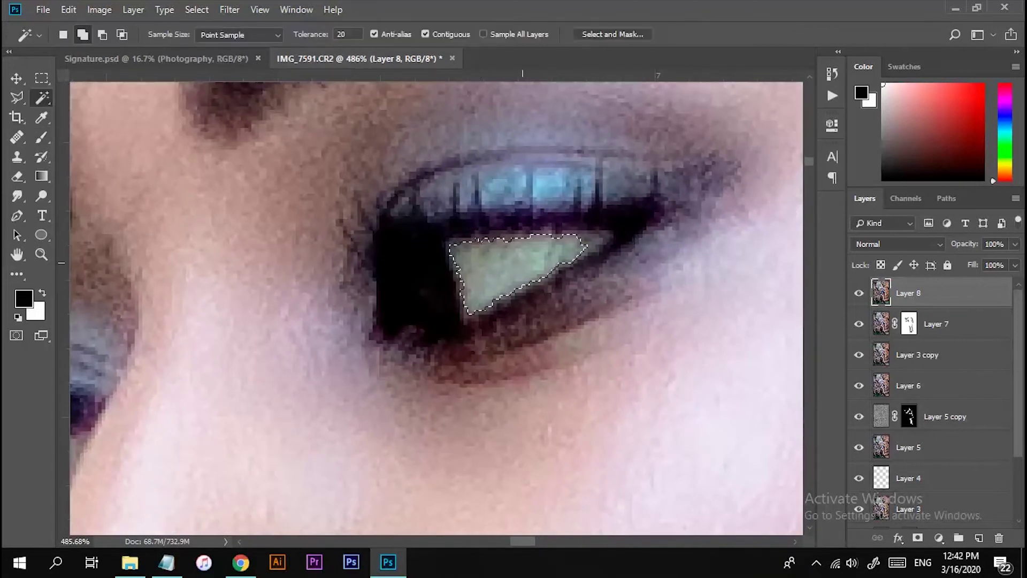
key("shift+F6")
key("Return")
key("ctrl+u")
key("Return")
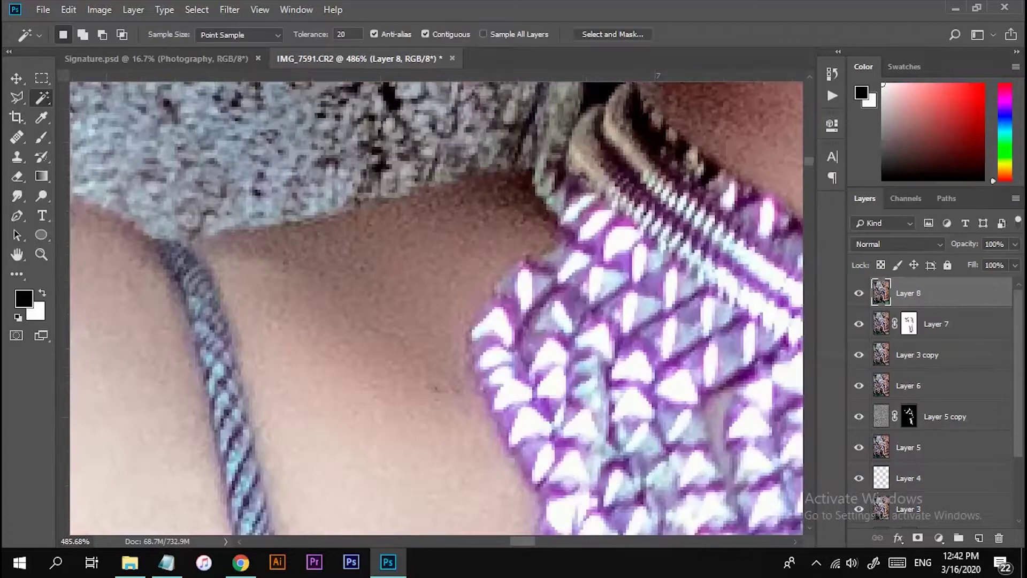
key("ctrl+0")
Quick Mask both eyelids and recolour the eyeshadow with Hue +75 and higher saturation
scroll(407, 278, "up", 3)
scroll(428, 321, "up", 2)
key("b")
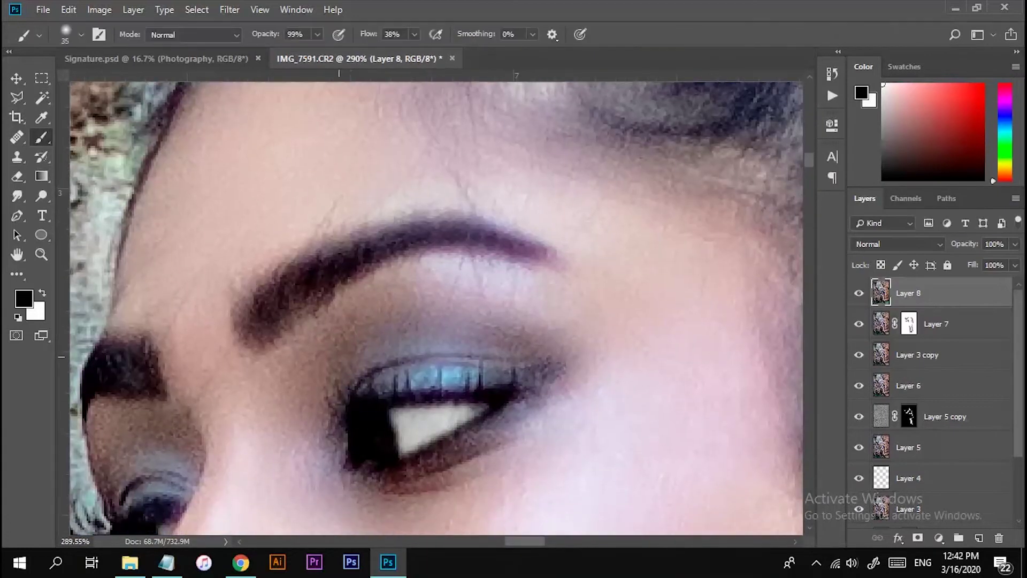
key("q")
key("q")
key("ctrl+u")
type("75")
key("Tab")
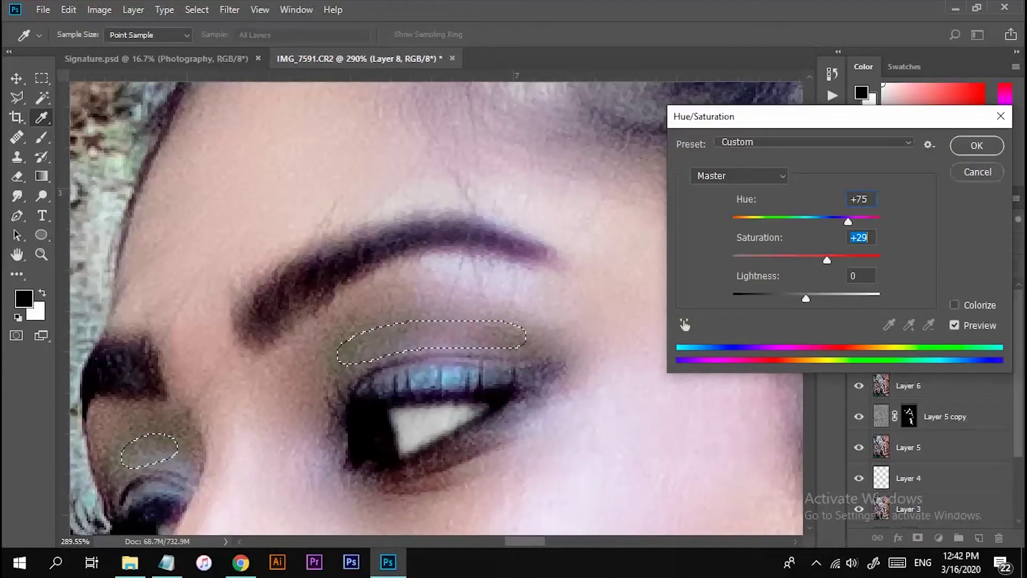
type("52")
key("Return")
key("ctrl+minus")
key("ctrl+minus")
key("ctrl+minus")
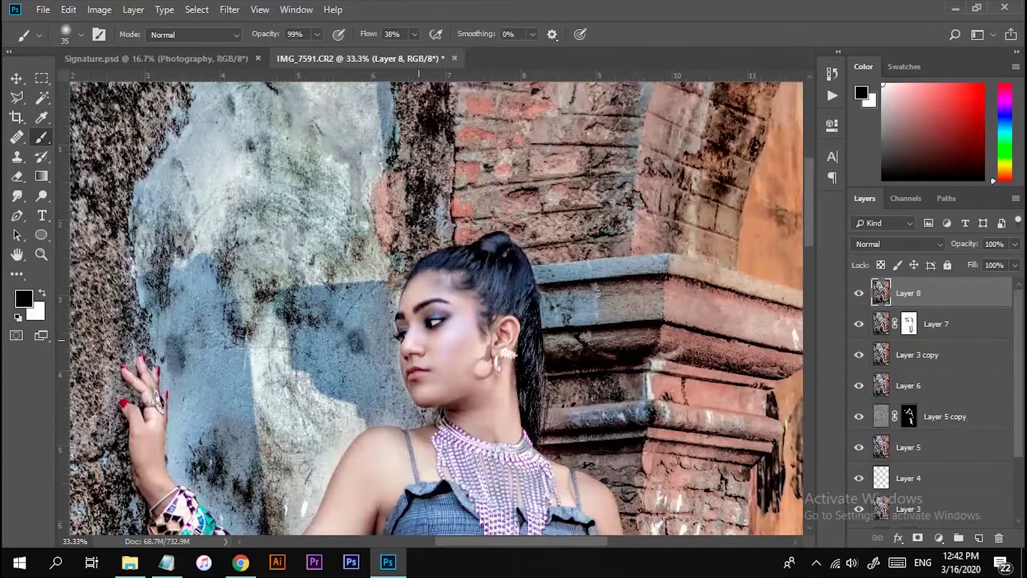
scroll(441, 355, "up", 5)
Burn the cheek and jaw from the chin up toward the ear
key("o")
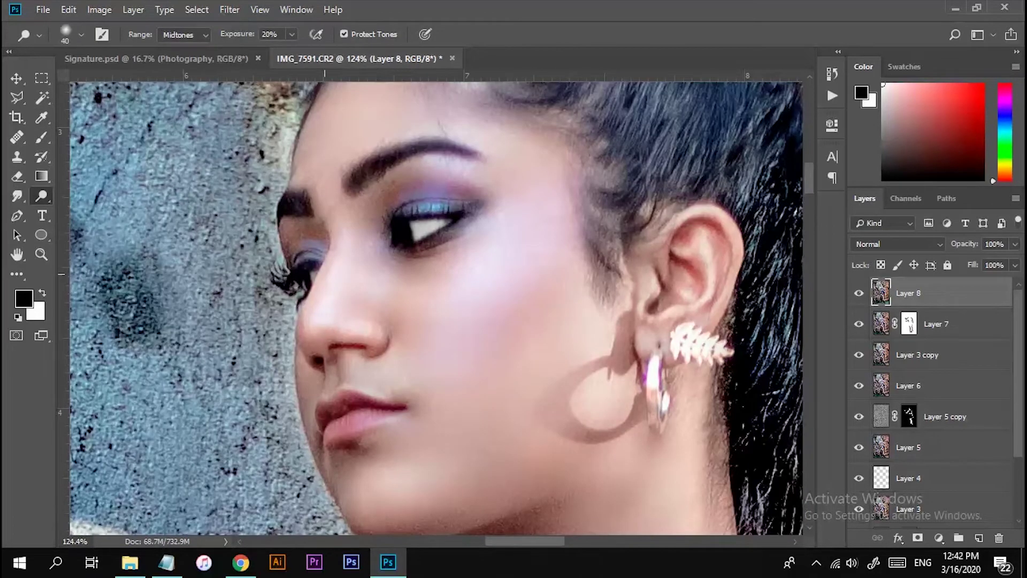
right_click(41, 196)
left_click(97, 222)
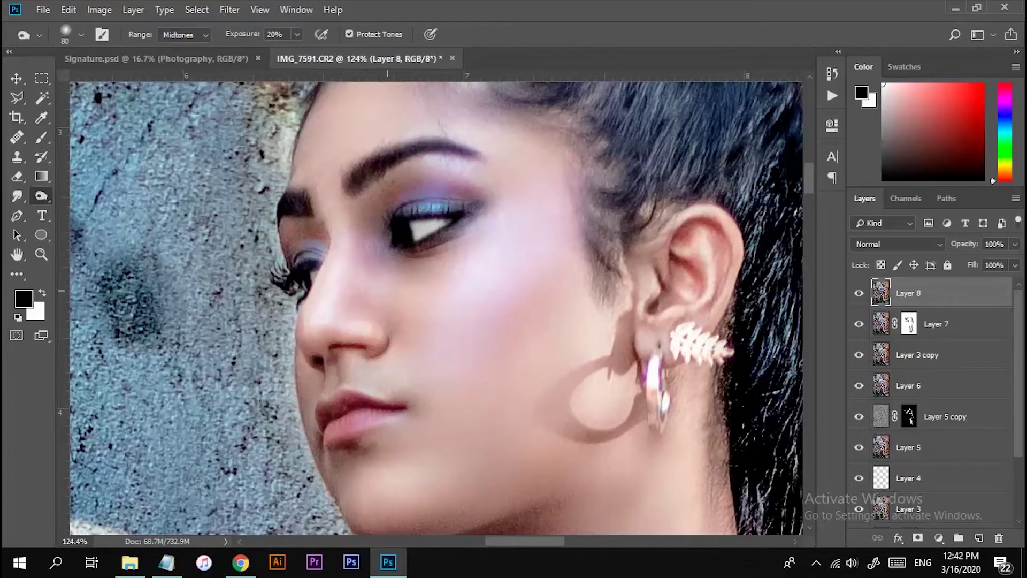
left_click_drag(428, 423, 599, 278)
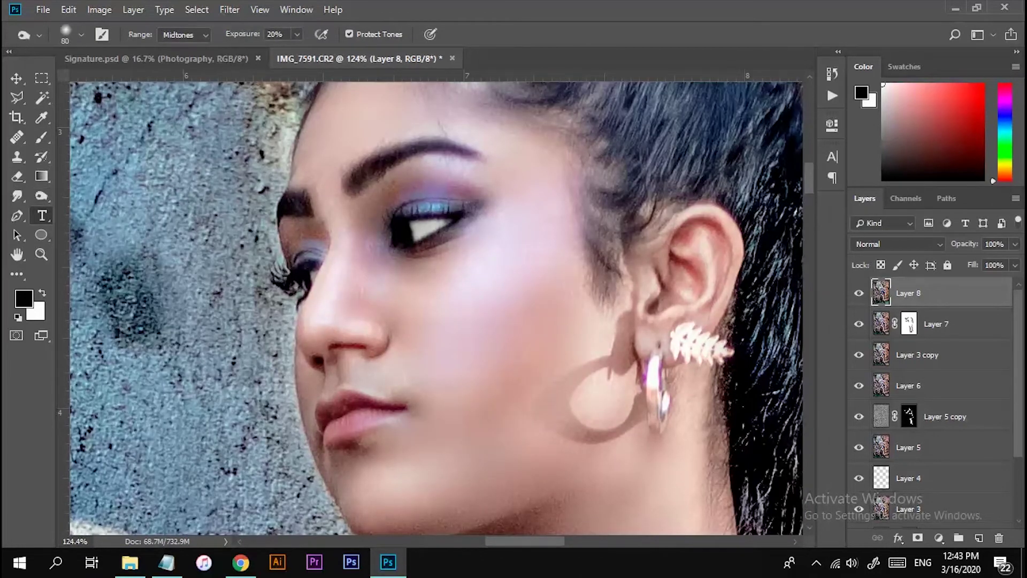
scroll(436, 307, "down", 3)
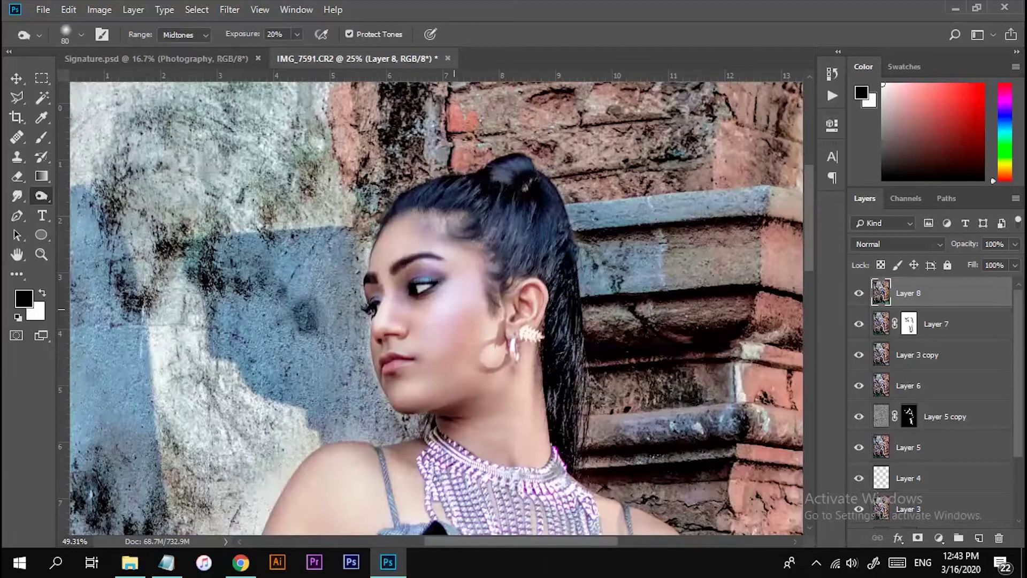
scroll(436, 308, "up", 3)
Switch to the Dodge Tool with a brush size of 90
right_click(41, 196)
left_click(96, 196)
key("bracketright")
key("bracketright")
key("bracketright")
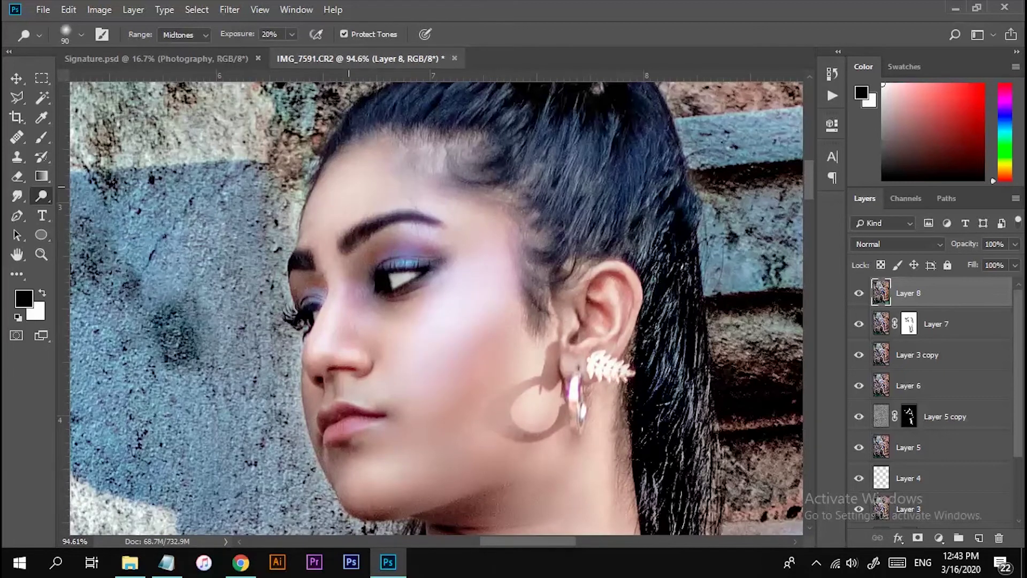
Zoom in and out around the face to inspect the lips
scroll(361, 498, "down", 5)
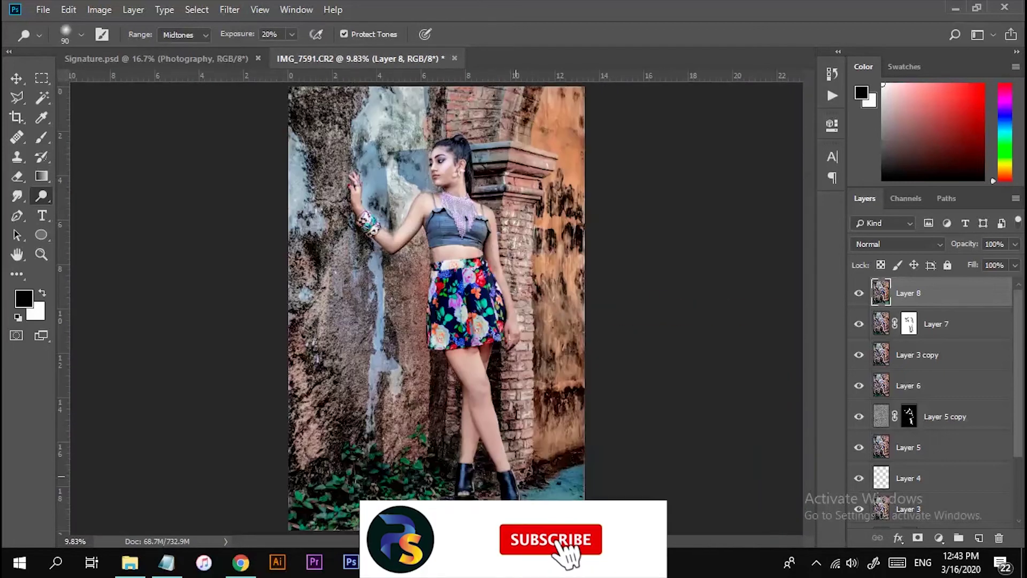
scroll(422, 264, "up", 3)
scroll(423, 264, "up", 3)
scroll(462, 369, "down", 1)
scroll(462, 370, "down", 2)
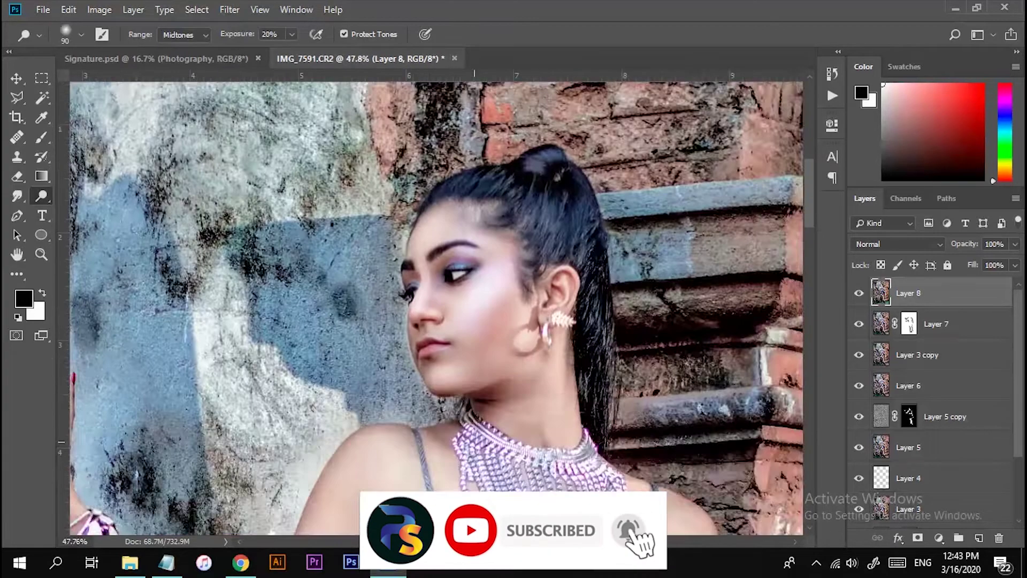
scroll(462, 370, "down", 2)
scroll(462, 370, "down", 1)
scroll(481, 351, "up", 4)
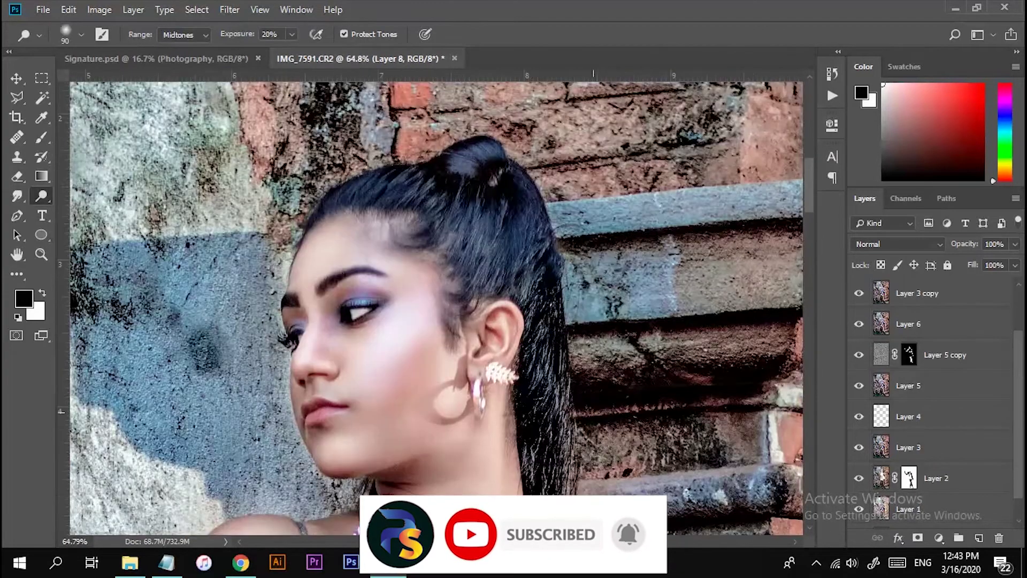
scroll(481, 351, "down", 1)
scroll(481, 351, "up", 3)
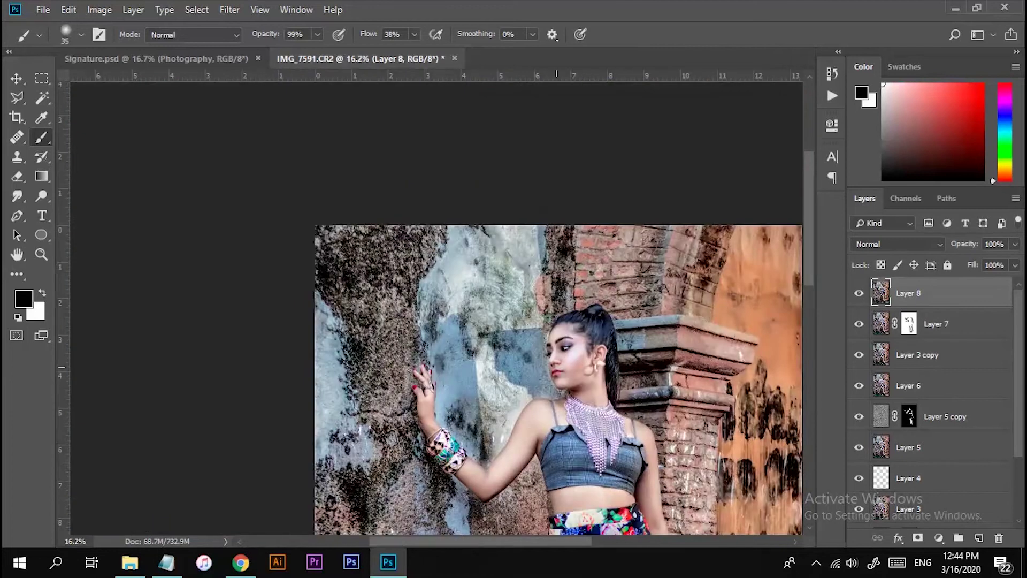
Select and feather arm, waist and face skin, then warm it with midtone Color Balance +14/-10/-12
key("ctrl+0")
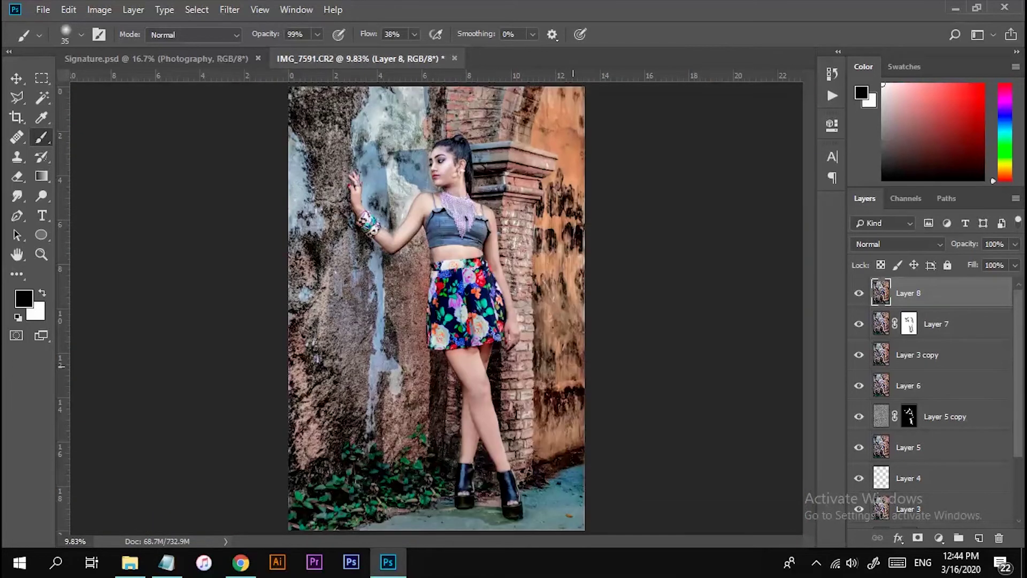
key("w")
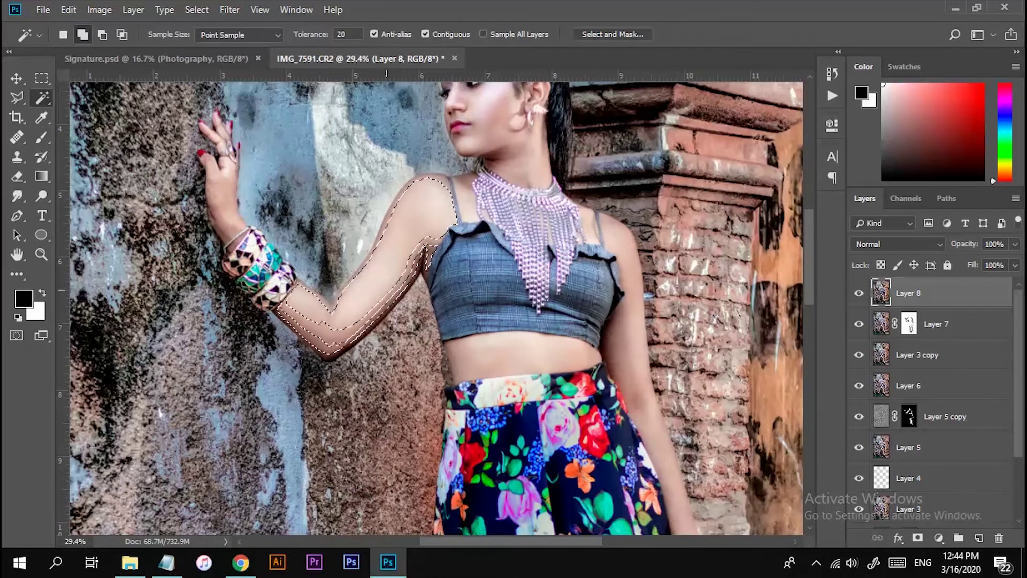
left_click(525, 359)
left_click(468, 195)
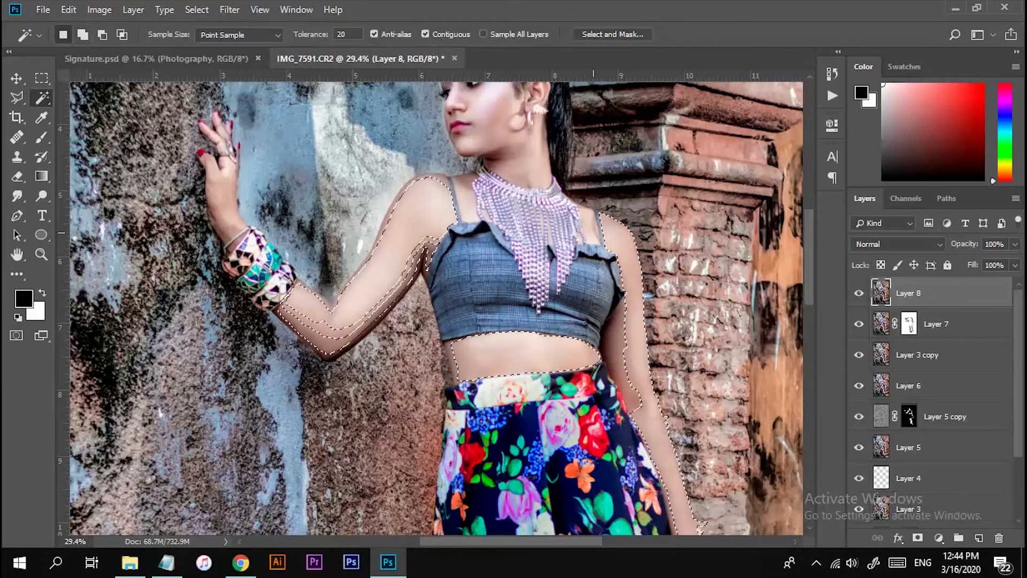
left_click(495, 134)
key("shift+F6")
key("Return")
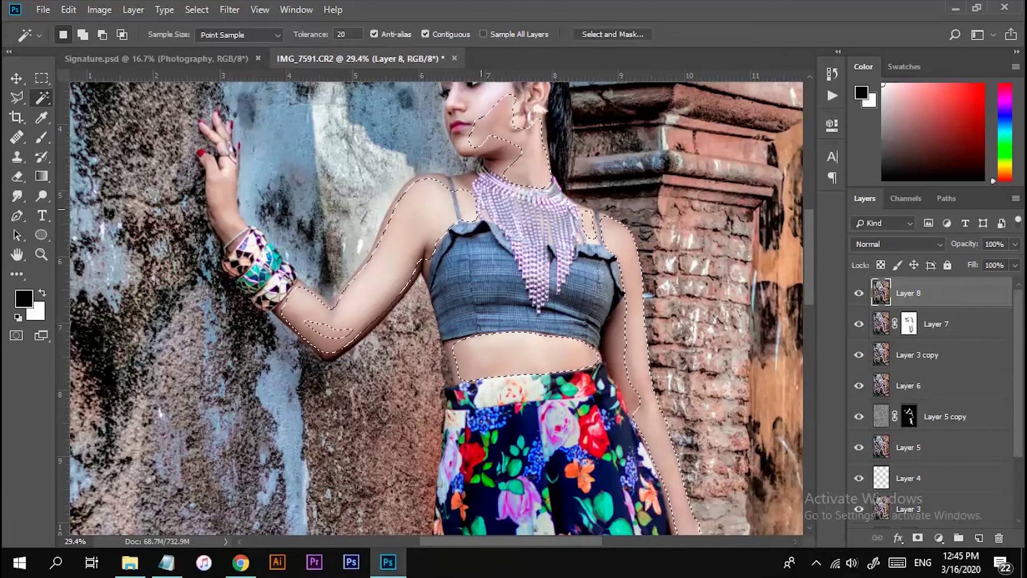
key("ctrl+b")
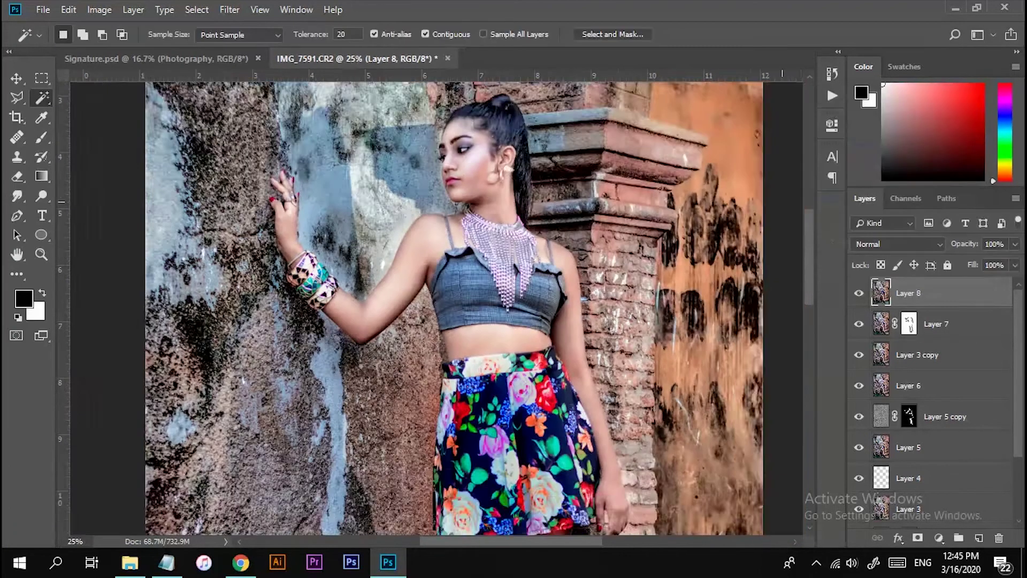
Feather the leg selection and brighten it with a Levels midtone of 1.24
key("ctrl+0")
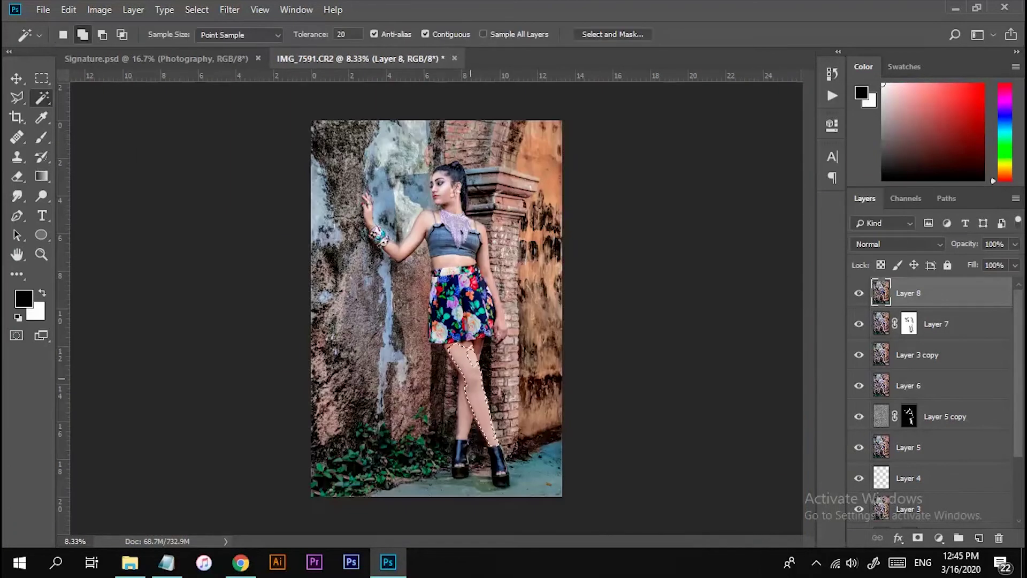
key("shift+F6")
key("Return")
key("ctrl+b")
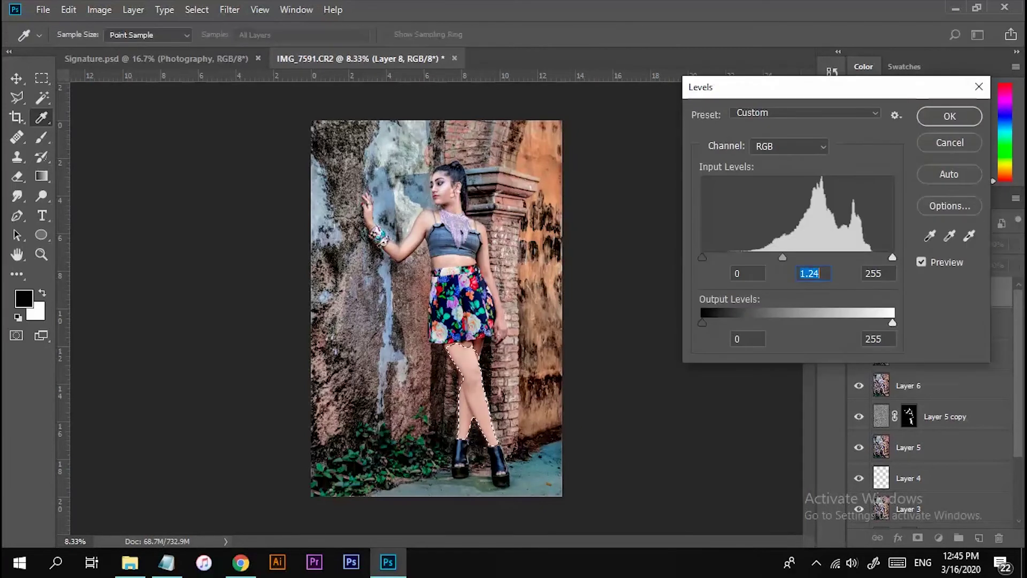
scroll(436, 308, "down", 5)
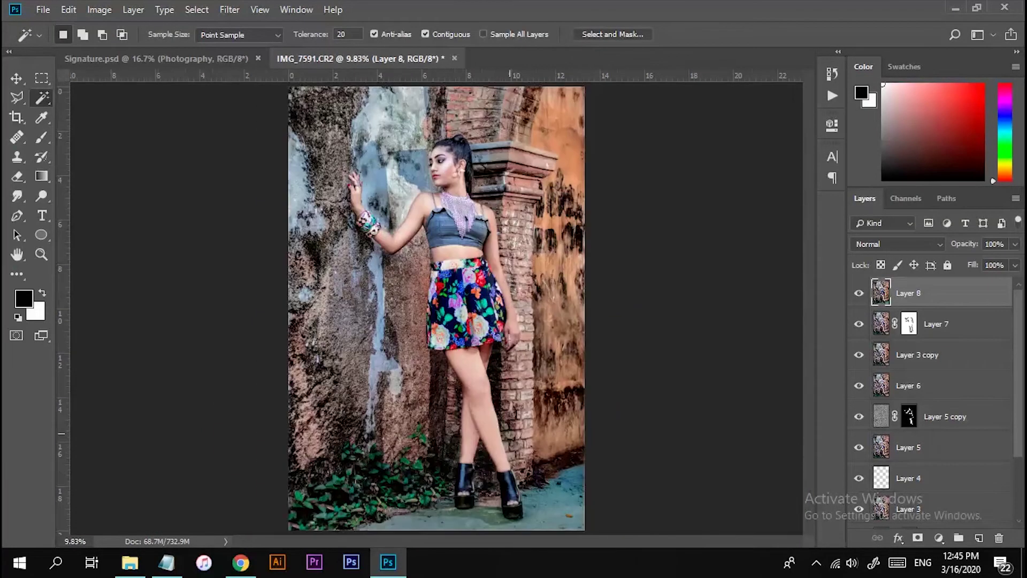
Zoom around the model's lowered right arm and side to inspect its skin
scroll(931, 401, "down", 3)
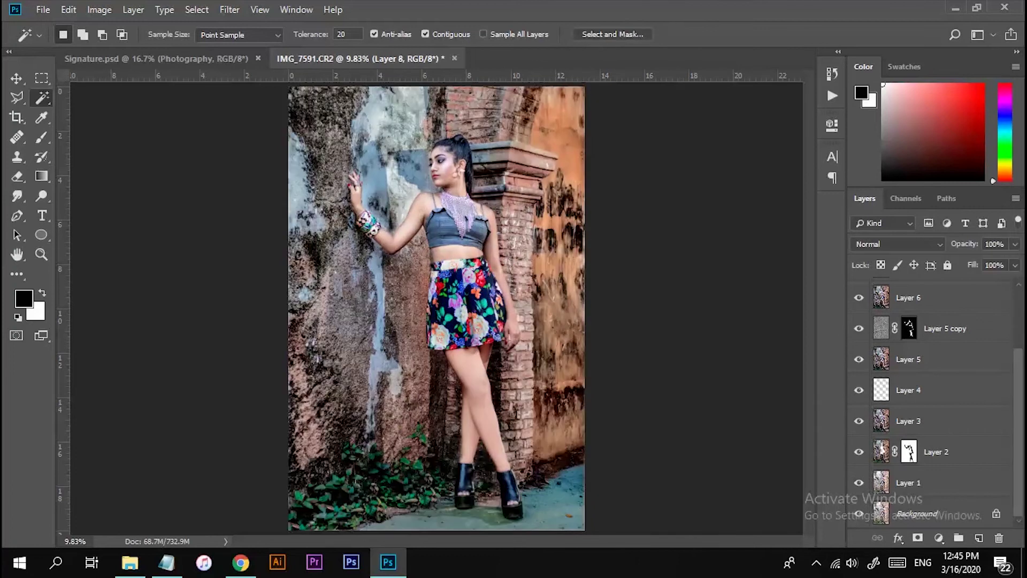
scroll(444, 176, "up", 5)
scroll(436, 307, "up", 2)
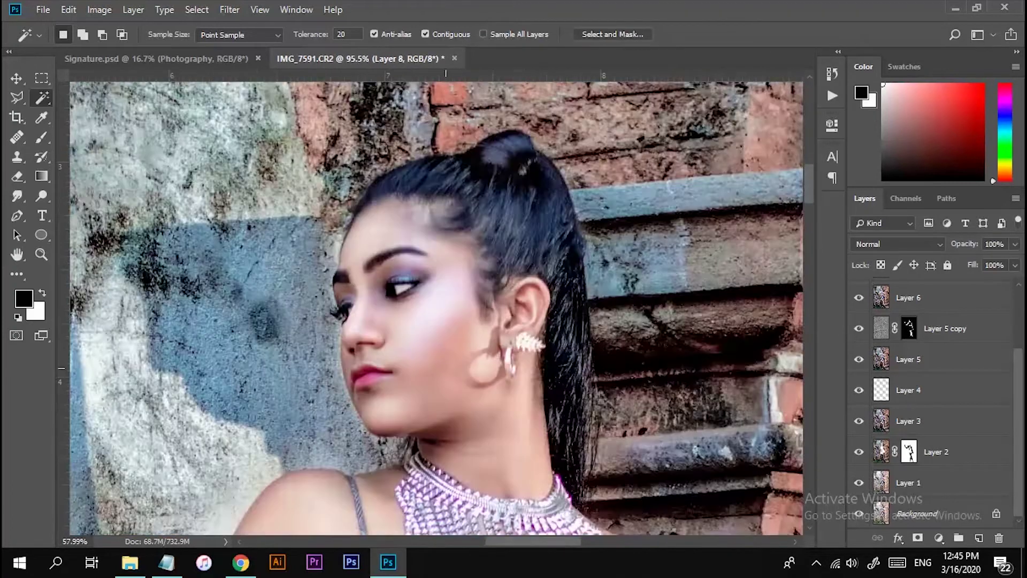
scroll(436, 307, "down", 6)
scroll(442, 248, "up", 1)
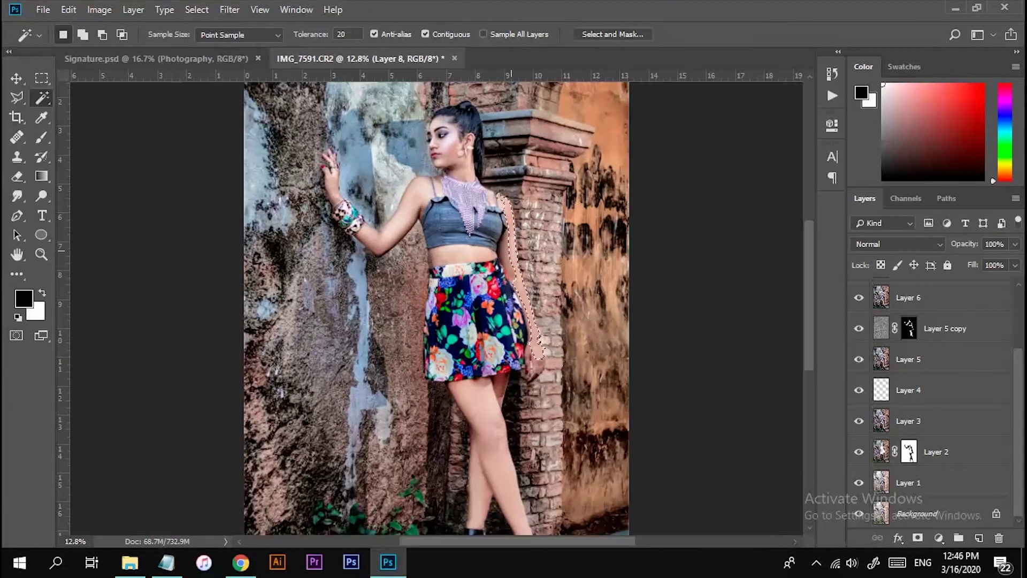